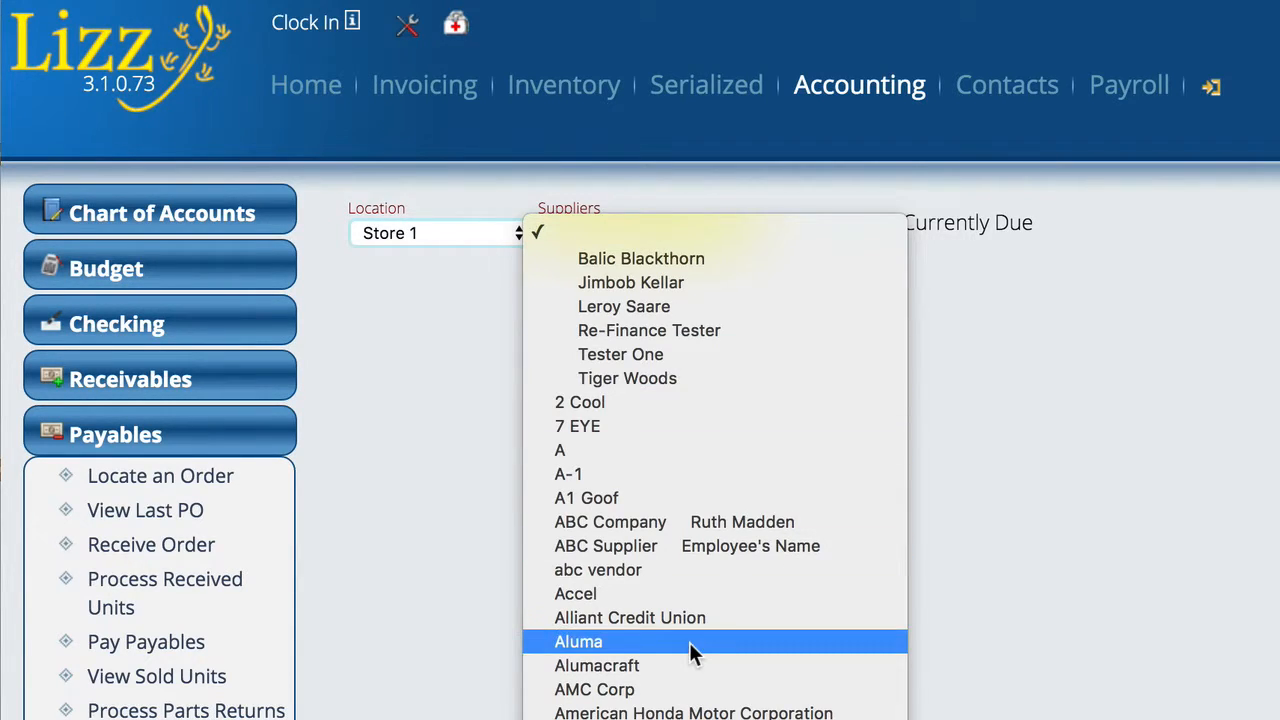
List the Store 1 payables for the supplier Aluma and look through the open purchase orders
left_click(589, 642)
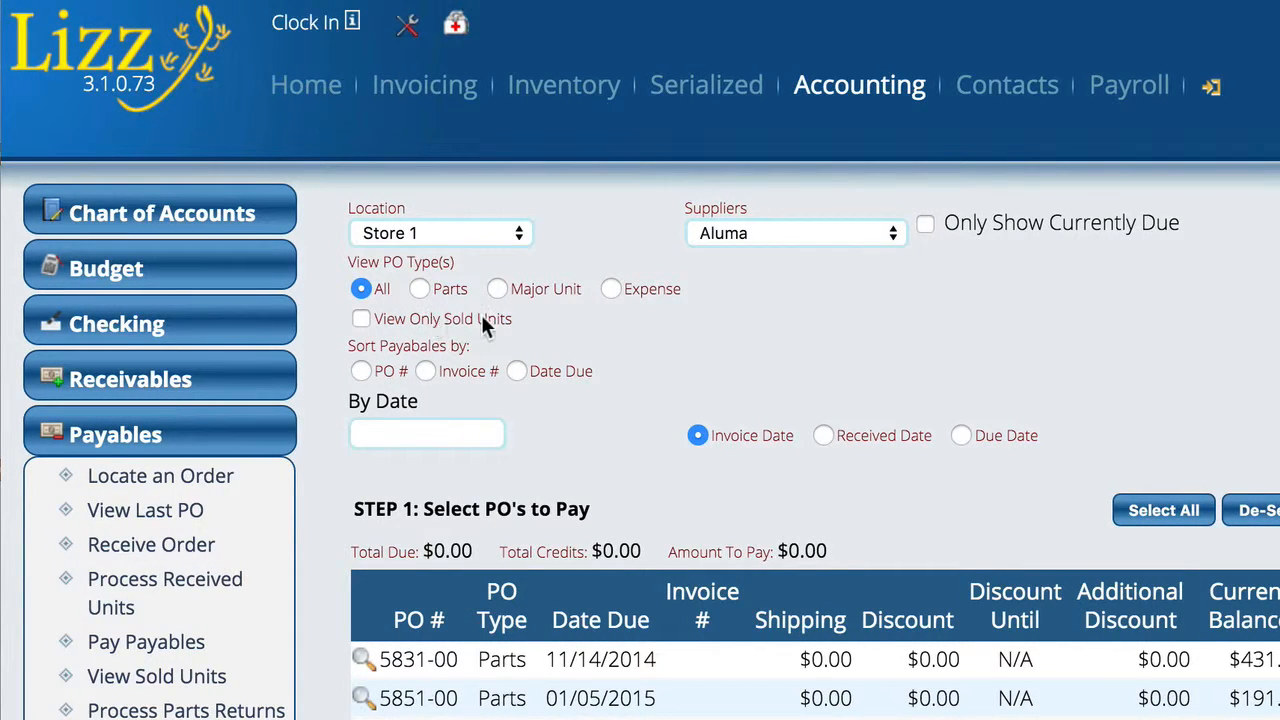
scroll(834, 714, "down", 5)
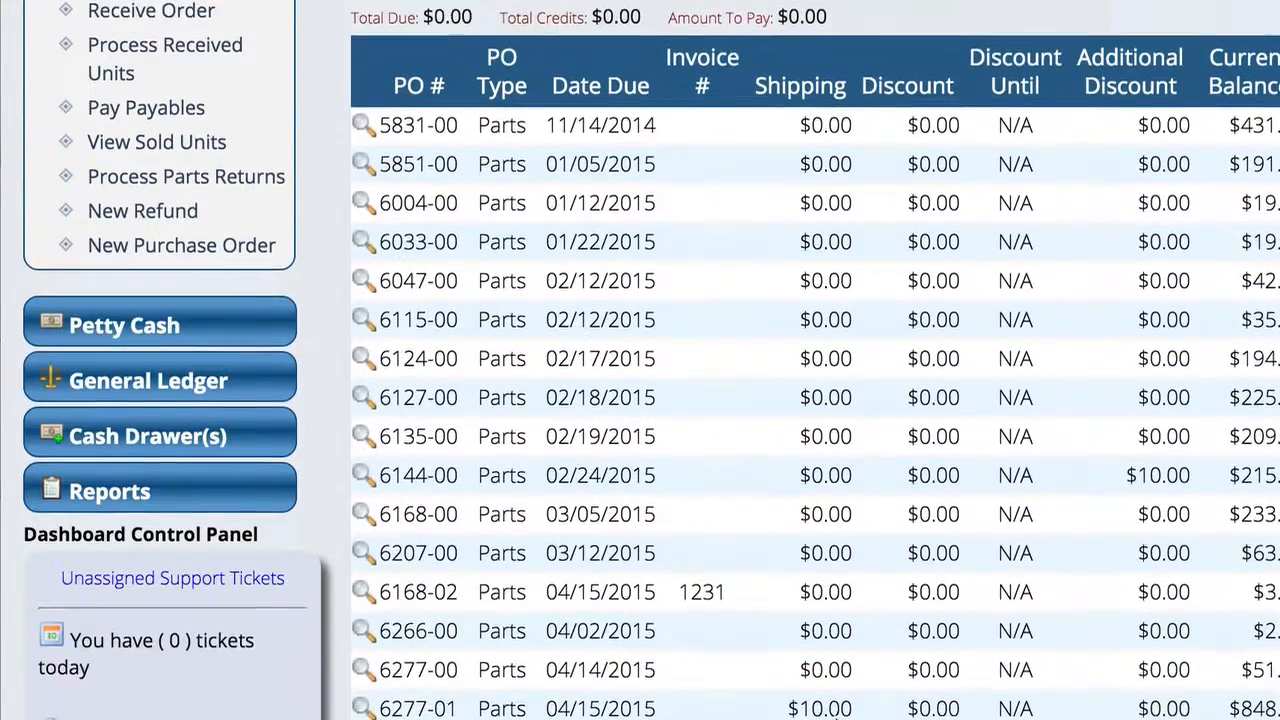
scroll(834, 714, "up", 3)
scroll(834, 714, "up", 2)
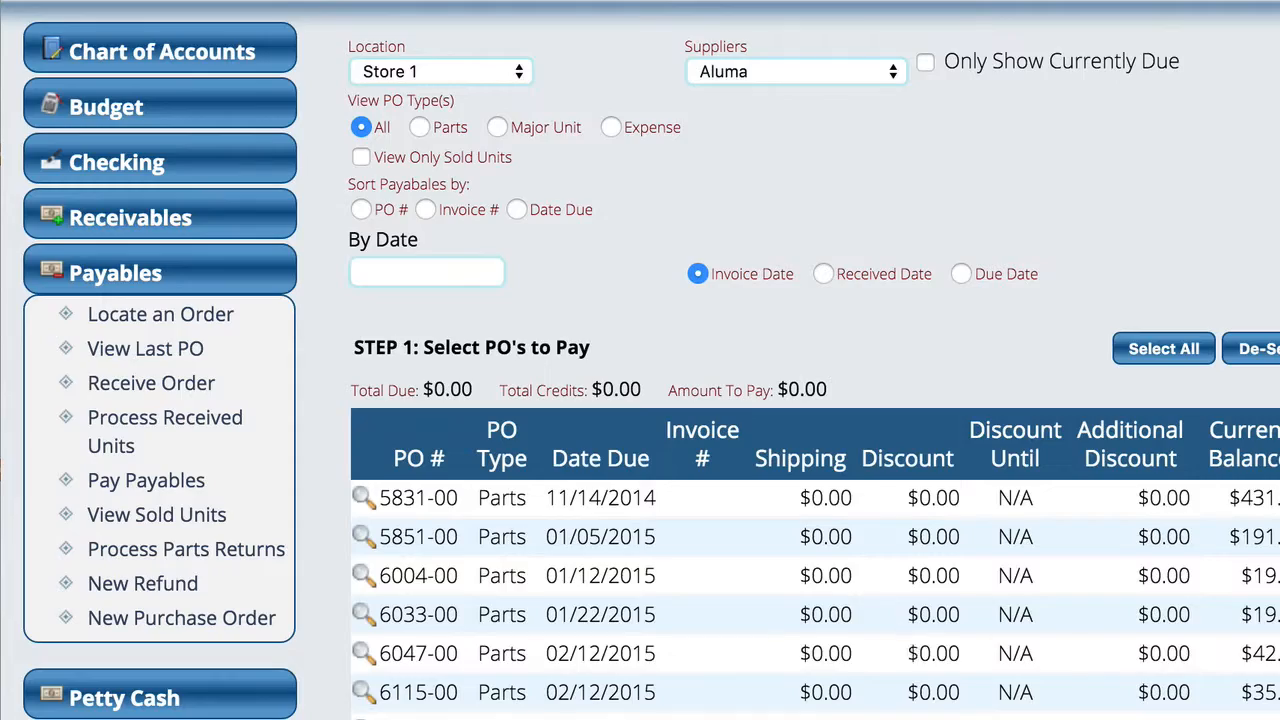
scroll(640, 360, "down", 3)
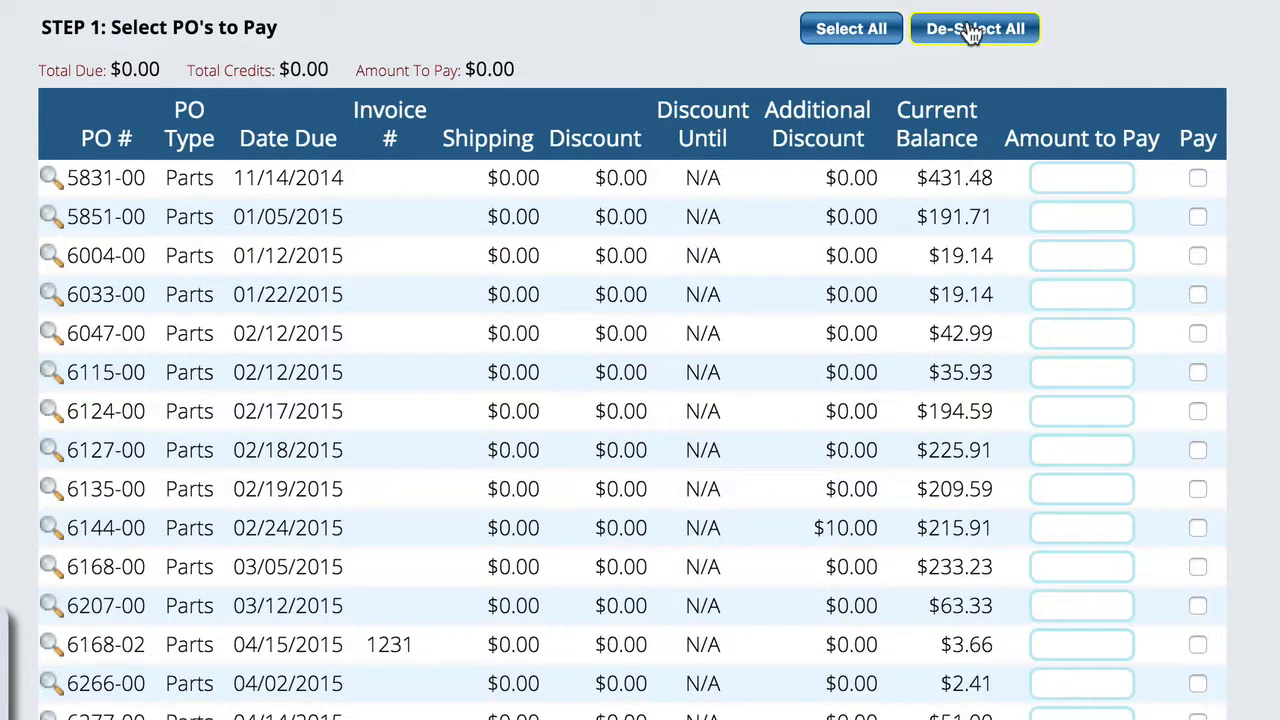
Mark the first four Aluma purchase orders, due 11/14/2014 through 01/22/2015, for payment
left_click(1198, 178)
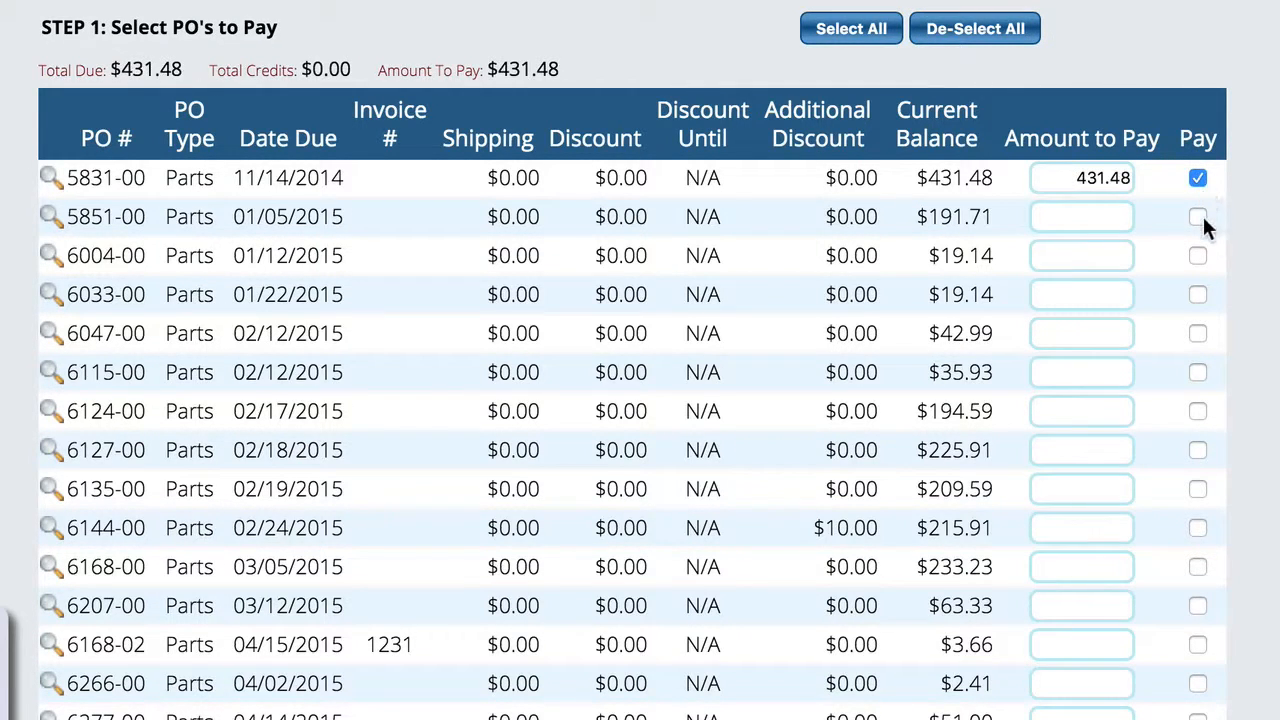
left_click(1198, 217)
left_click(1198, 256)
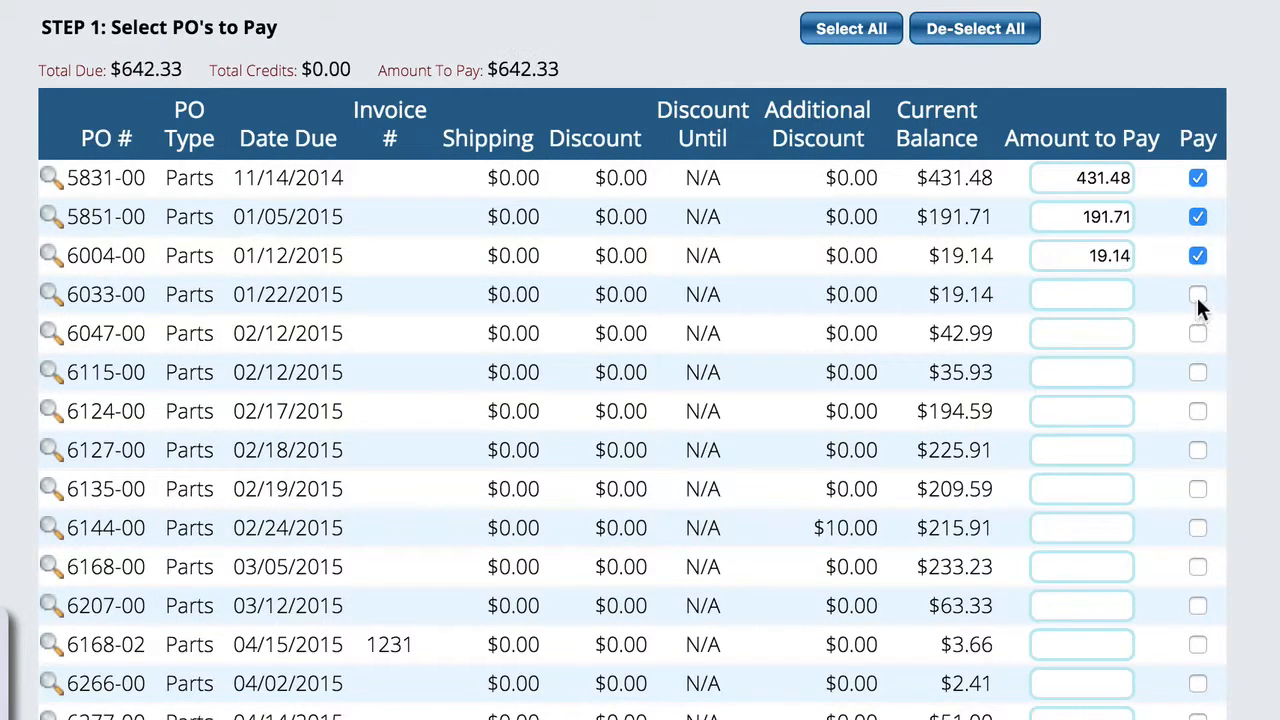
left_click(1198, 295)
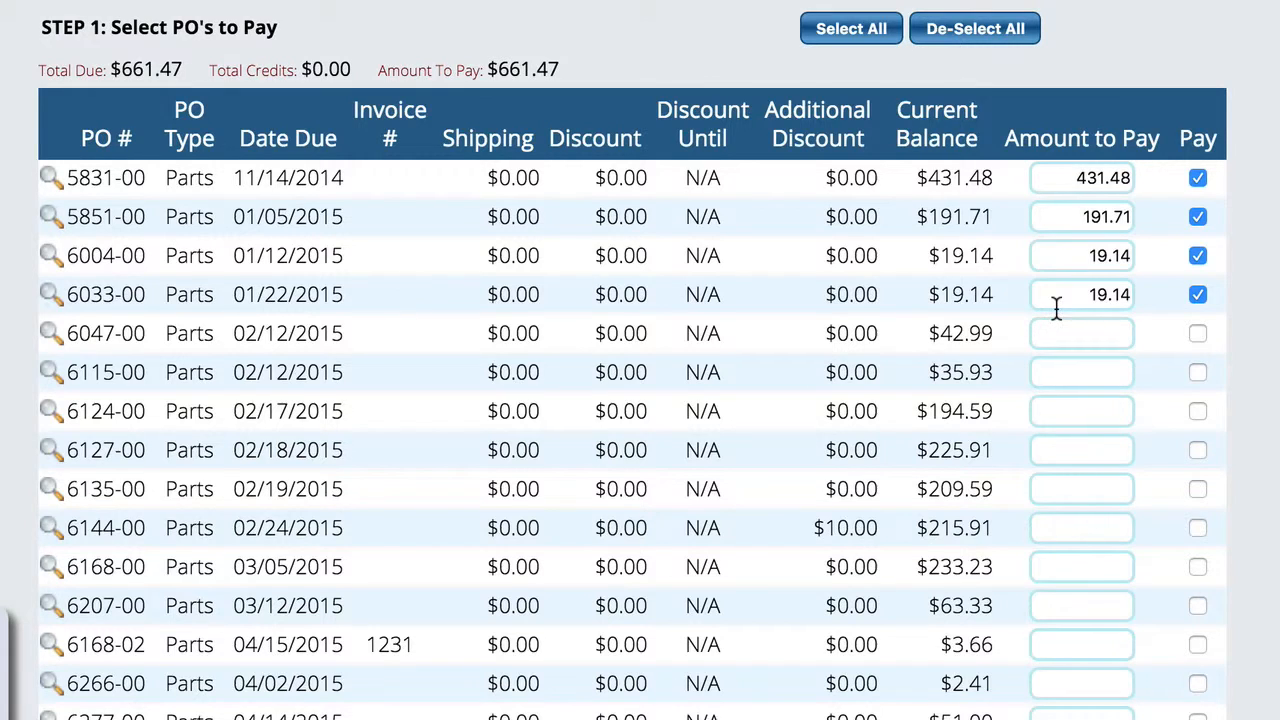
Edit the purchase order due 01/22/2015, setting the SEWIE PIG - BLACK item's cost to 20, and continue to its PO totals
left_click(49, 294)
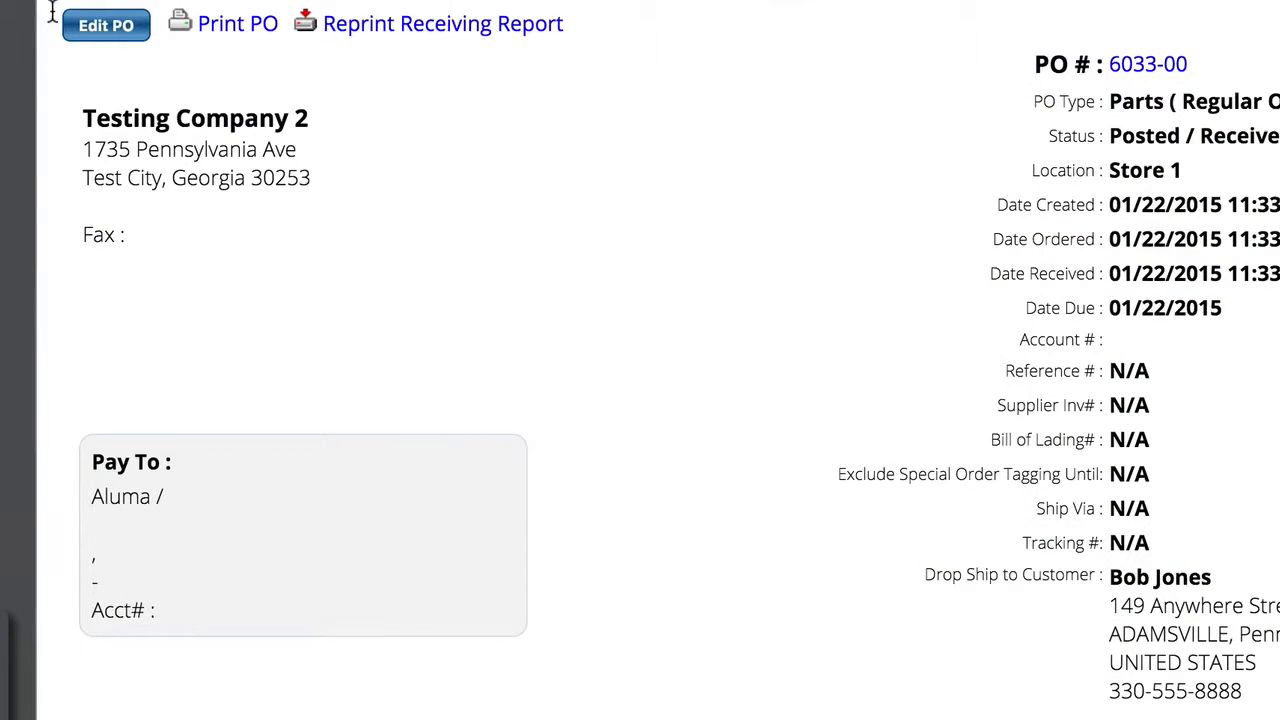
left_click(116, 34)
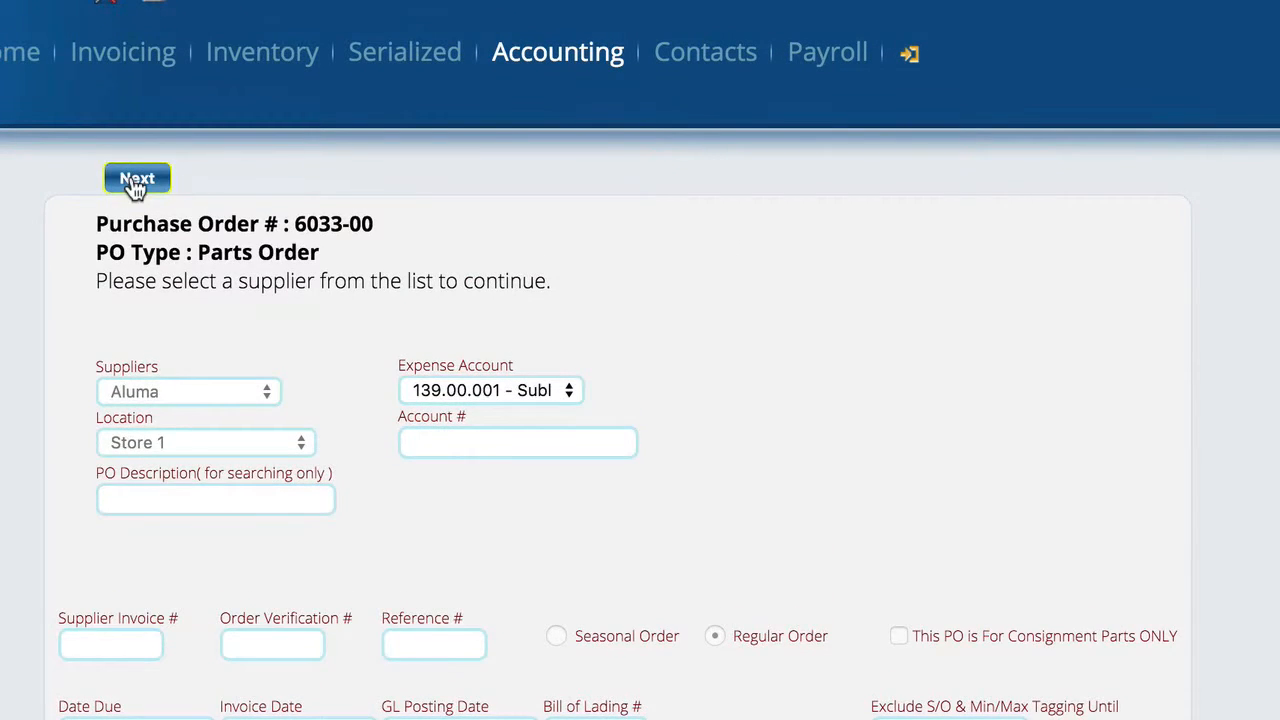
left_click(134, 182)
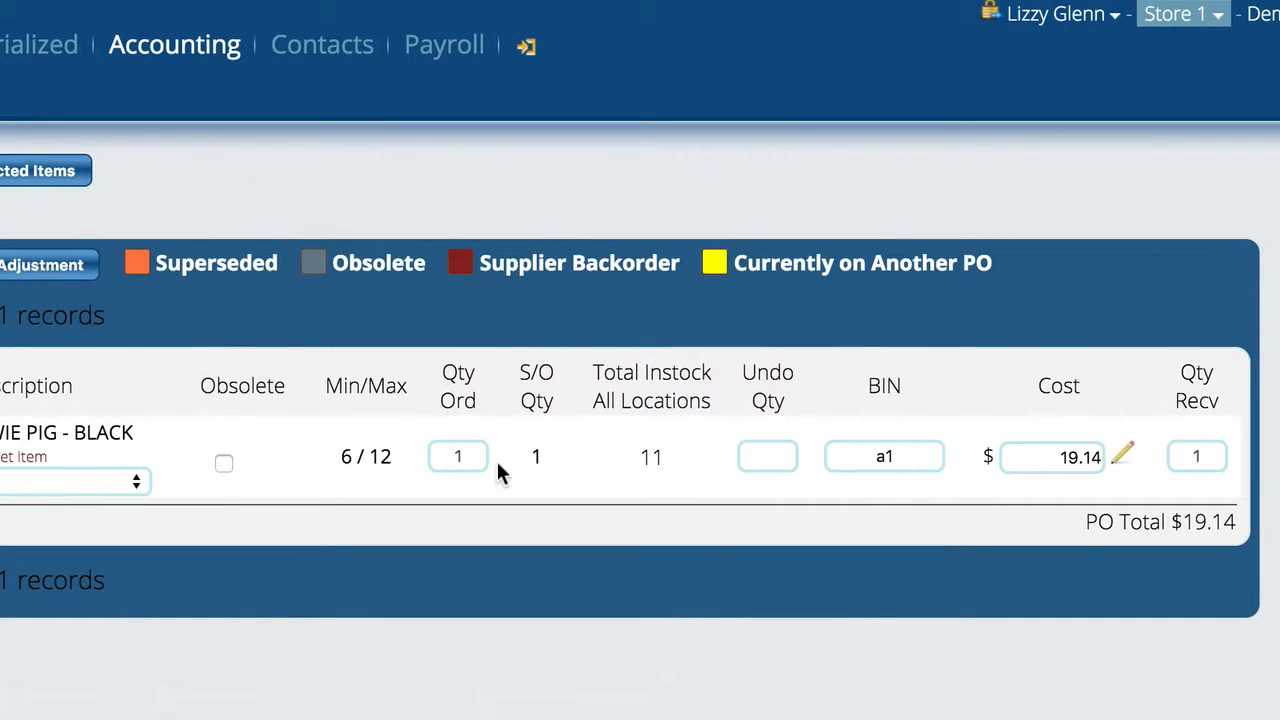
left_click(1050, 457)
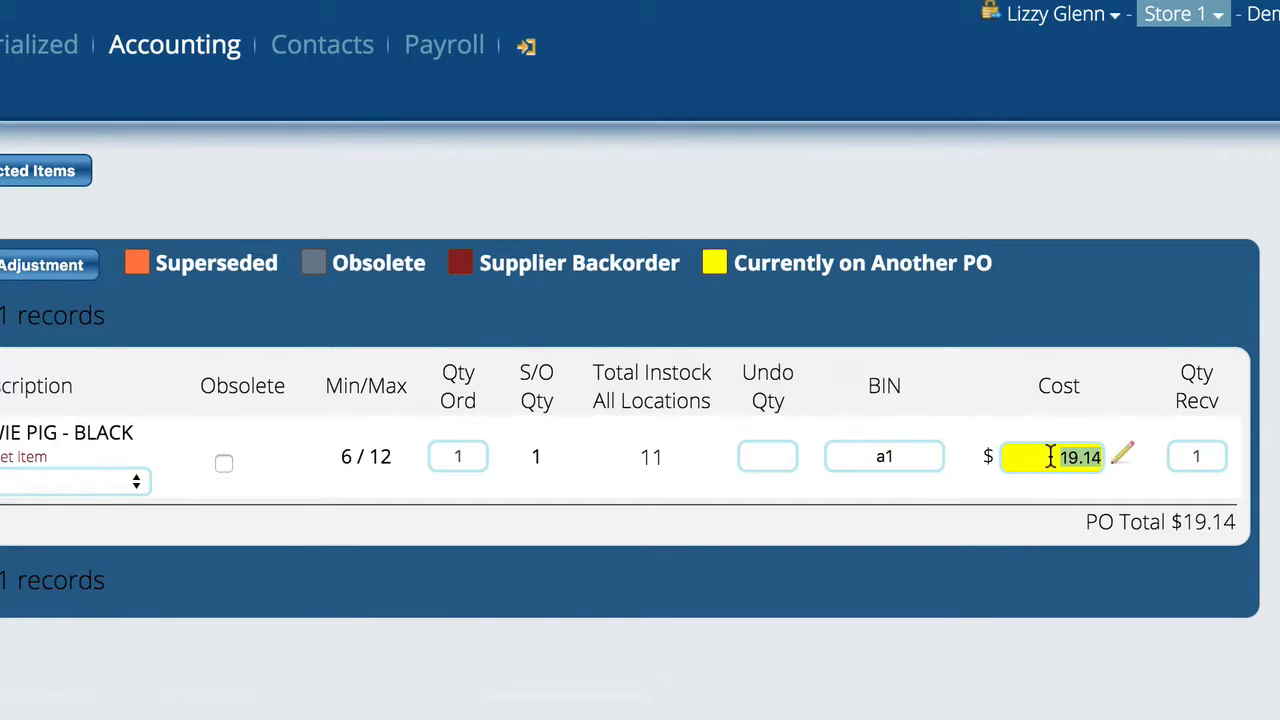
type("20")
key("Tab")
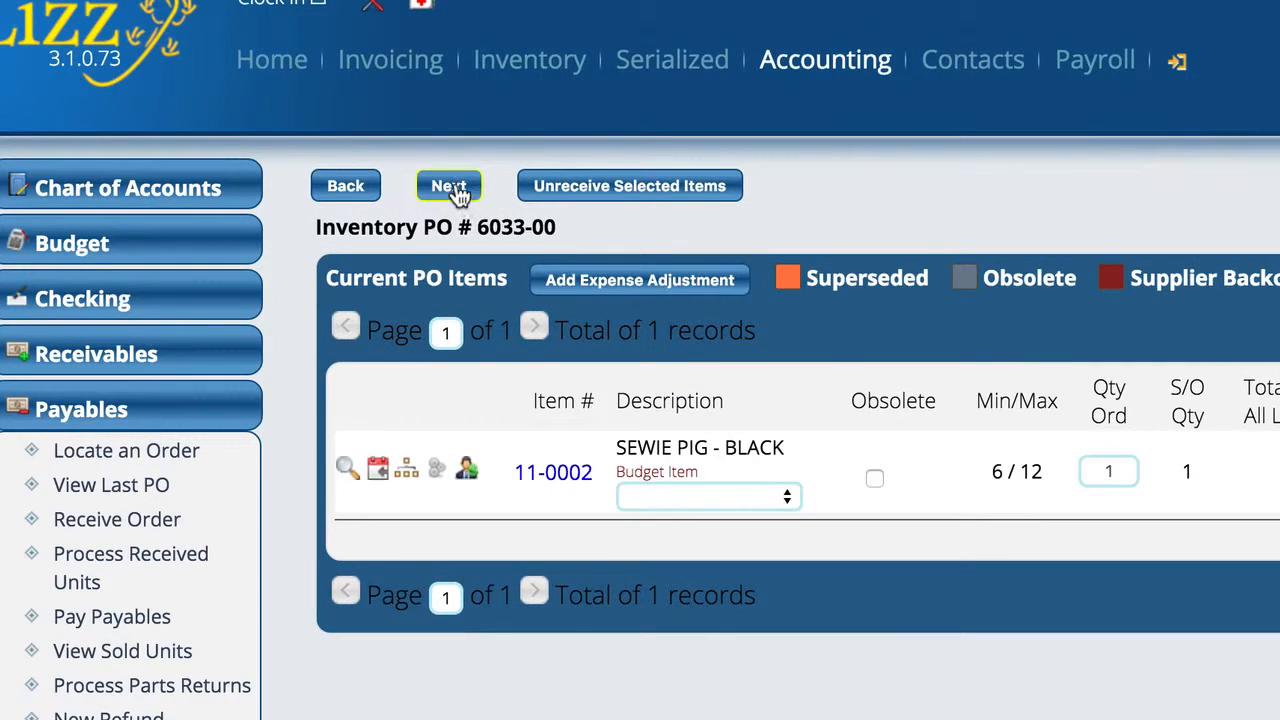
left_click(452, 188)
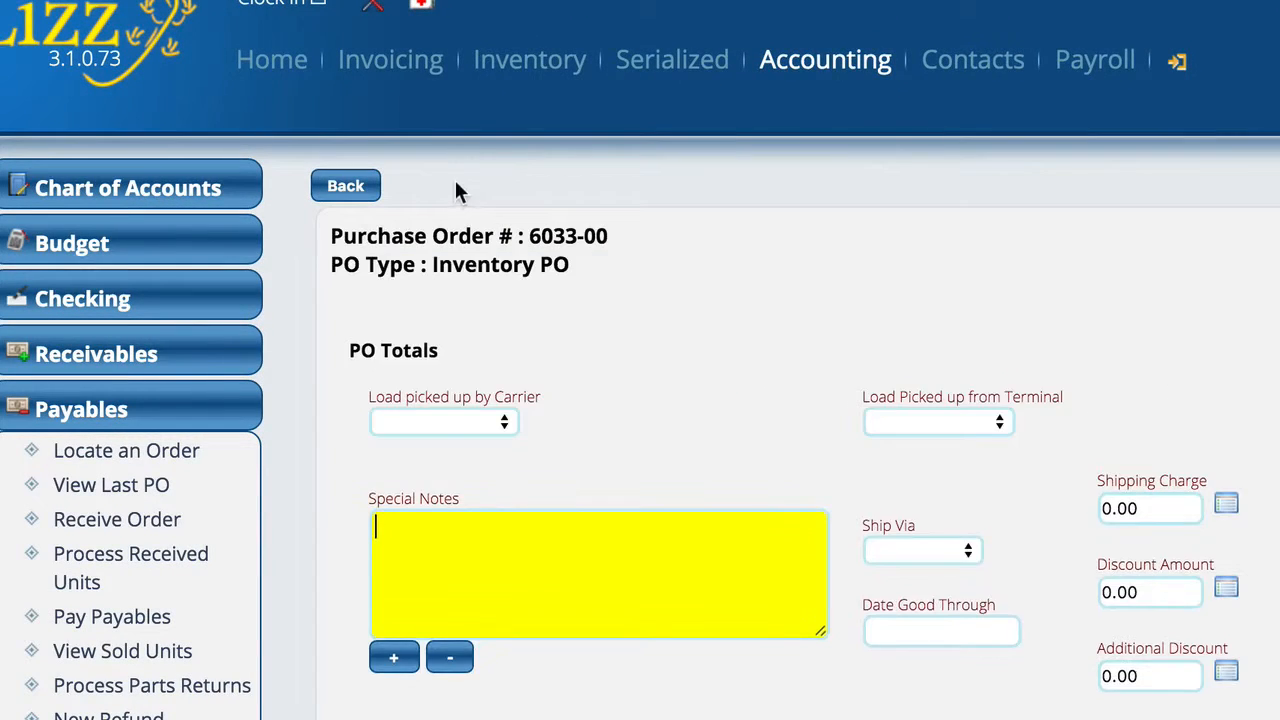
Reload Aluma's payables and reselect the purchase order due 01/22/2015 so its amount to pay is 20
left_click(89, 620)
left_click(589, 237)
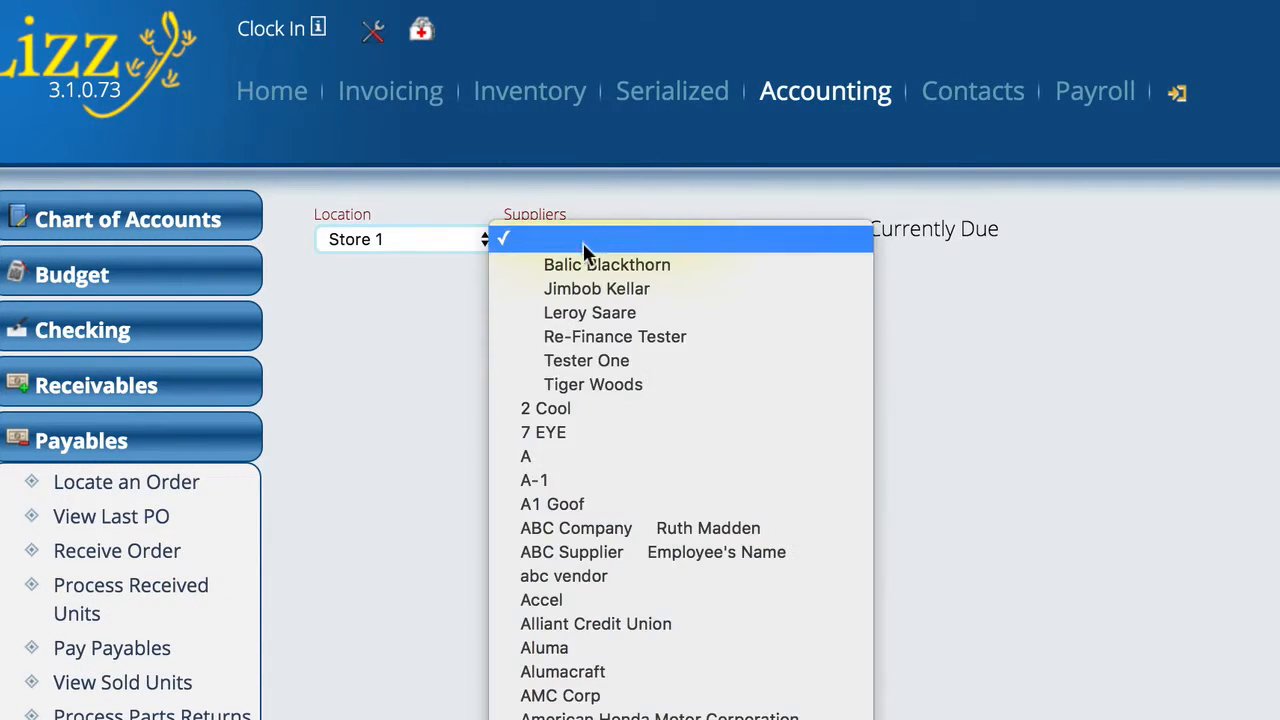
left_click(571, 647)
scroll(640, 400, "down", 4)
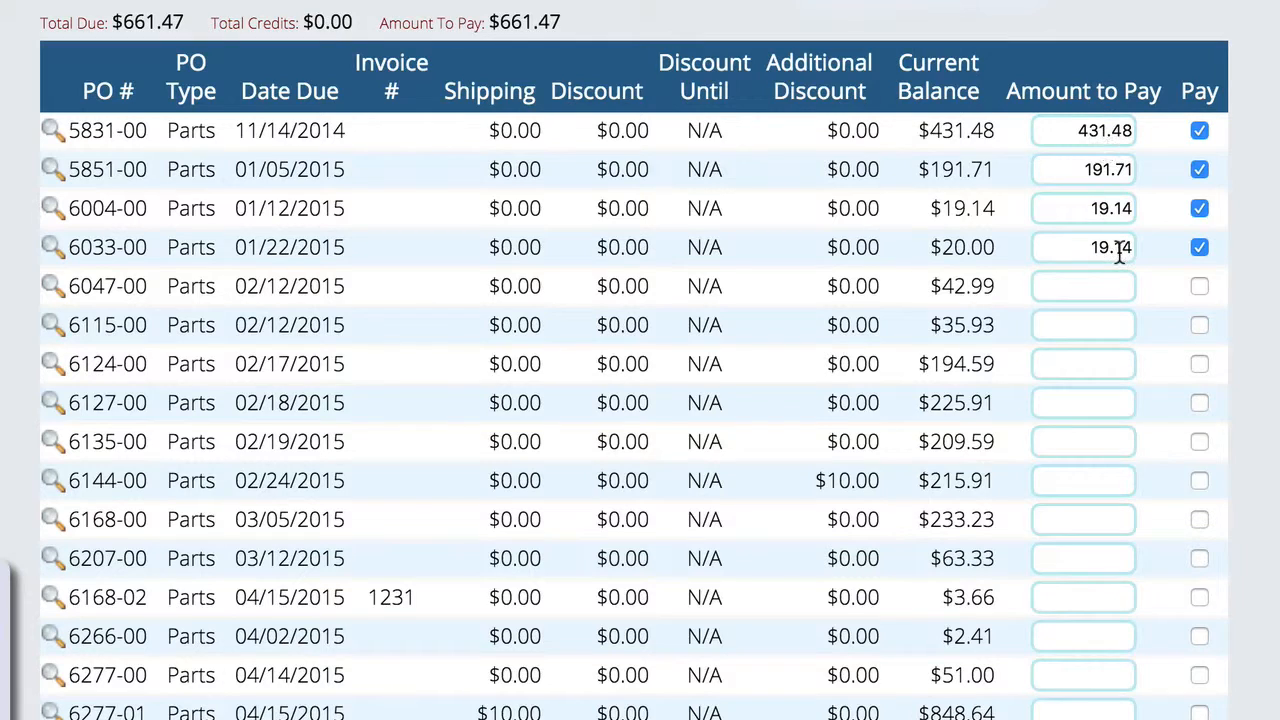
left_click(1200, 248)
left_click(1200, 247)
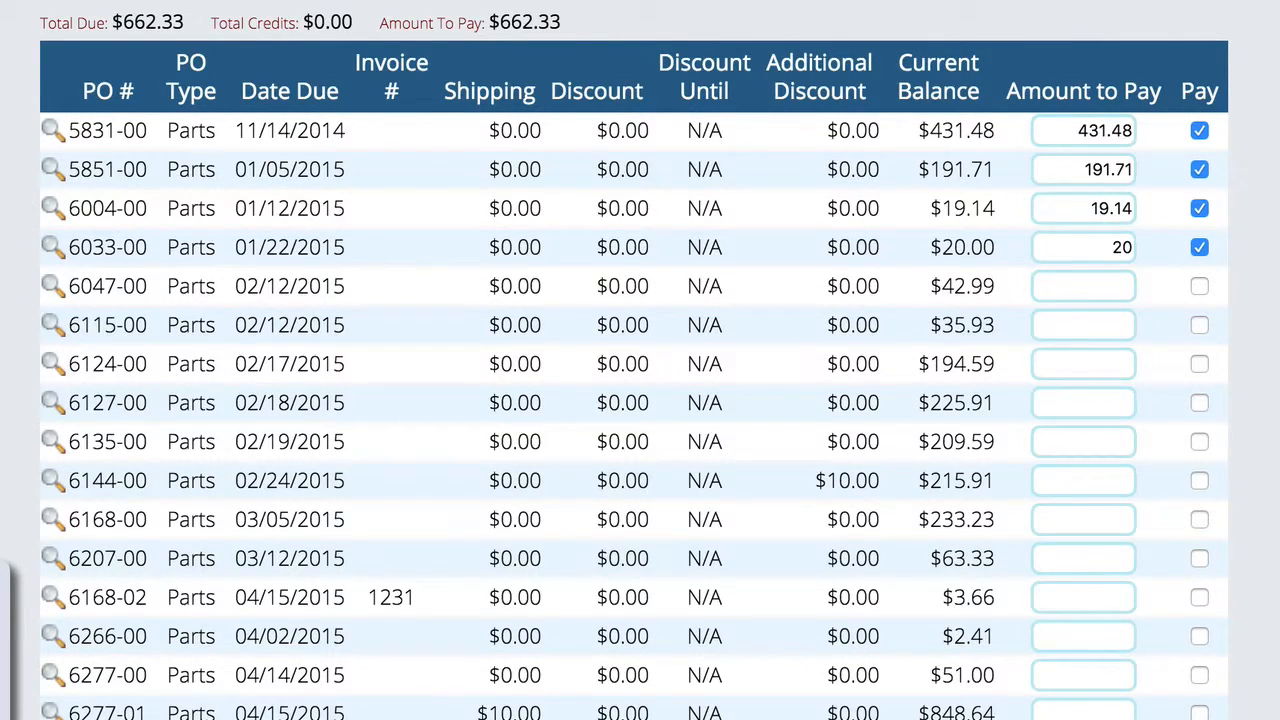
Apply the $236.16 credit in the Apply Credits section to the payment
scroll(640, 400, "down", 10)
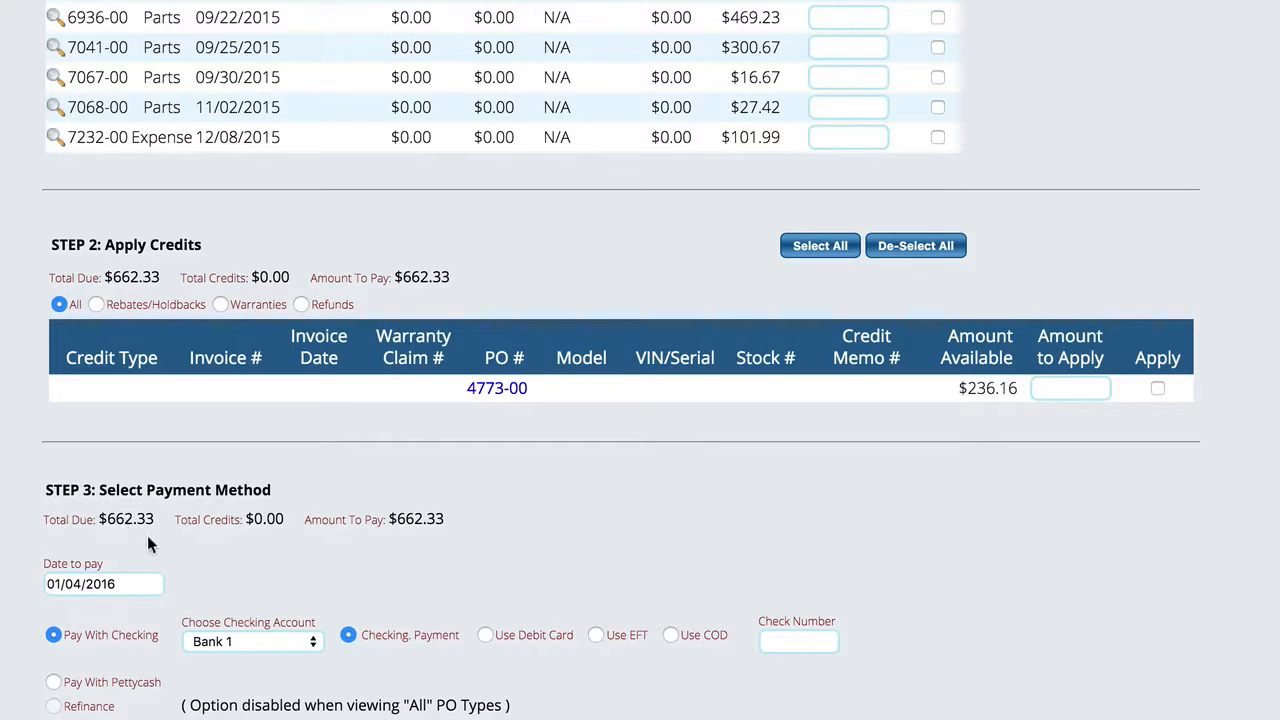
left_click(1157, 387)
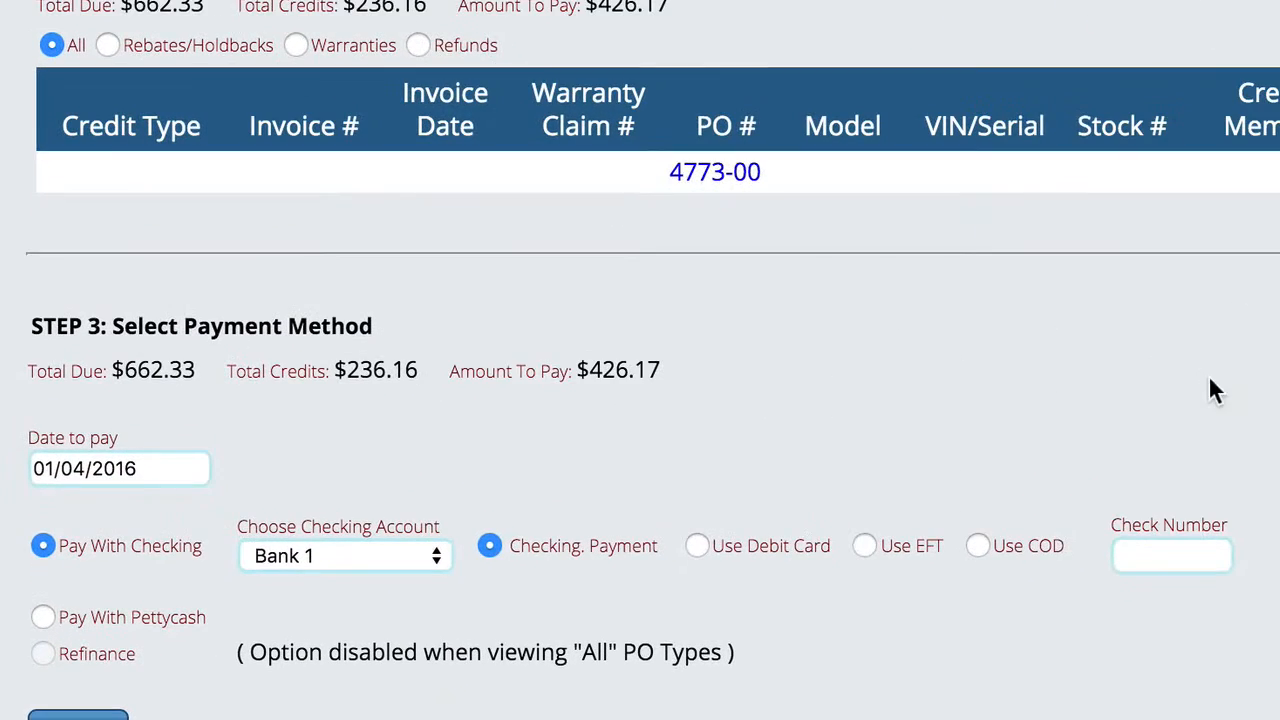
scroll(1251, 397, "down", 2)
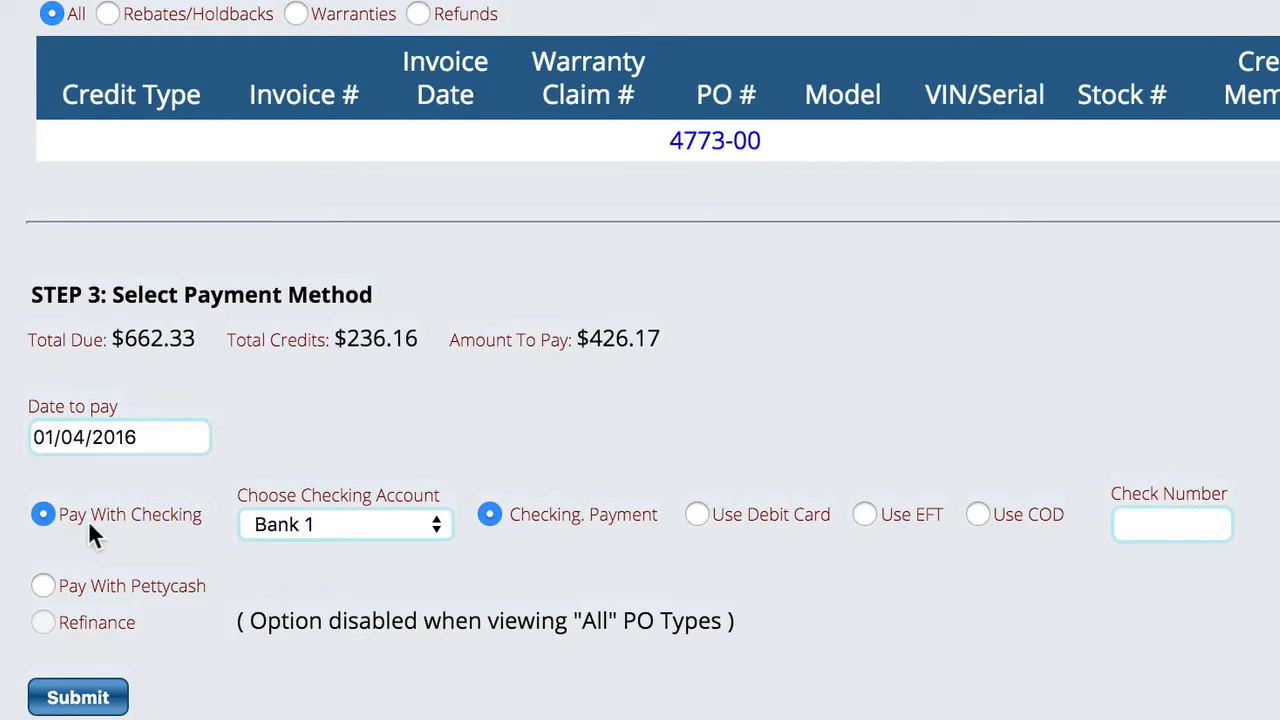
Examine the checking account choices and check the Refinance option against the selected PO type filter
left_click(362, 530)
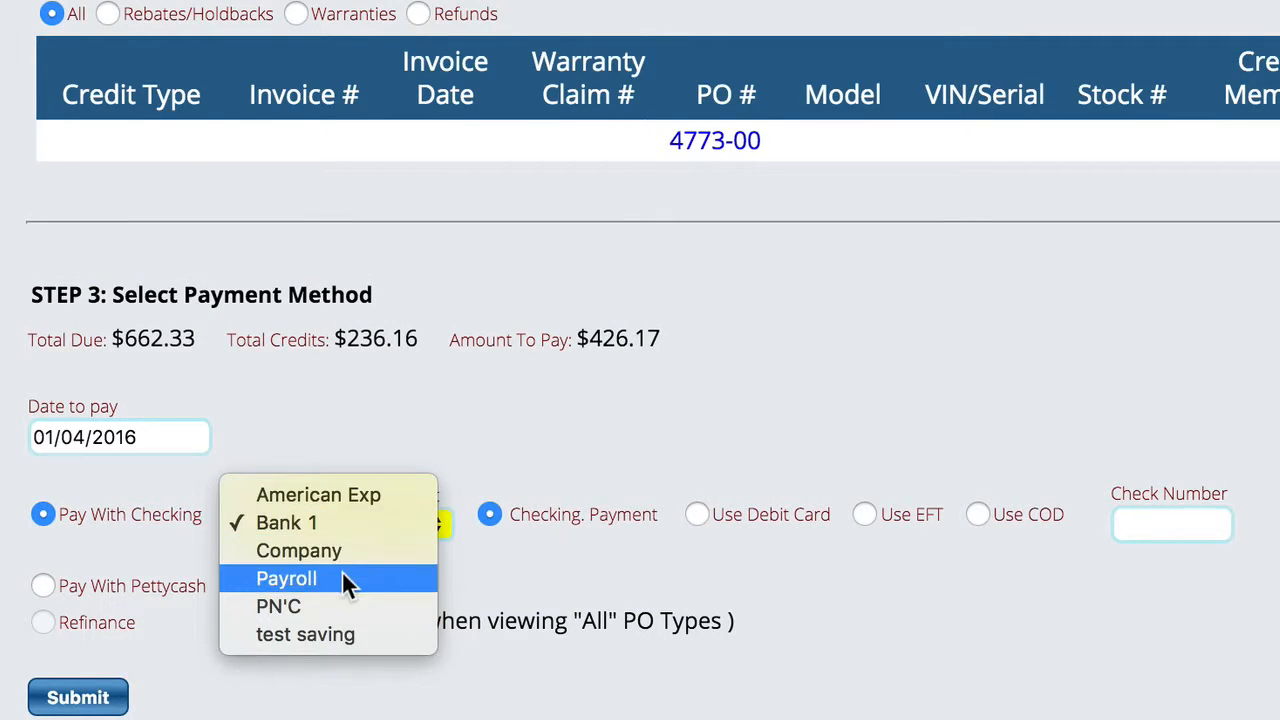
left_click(567, 457)
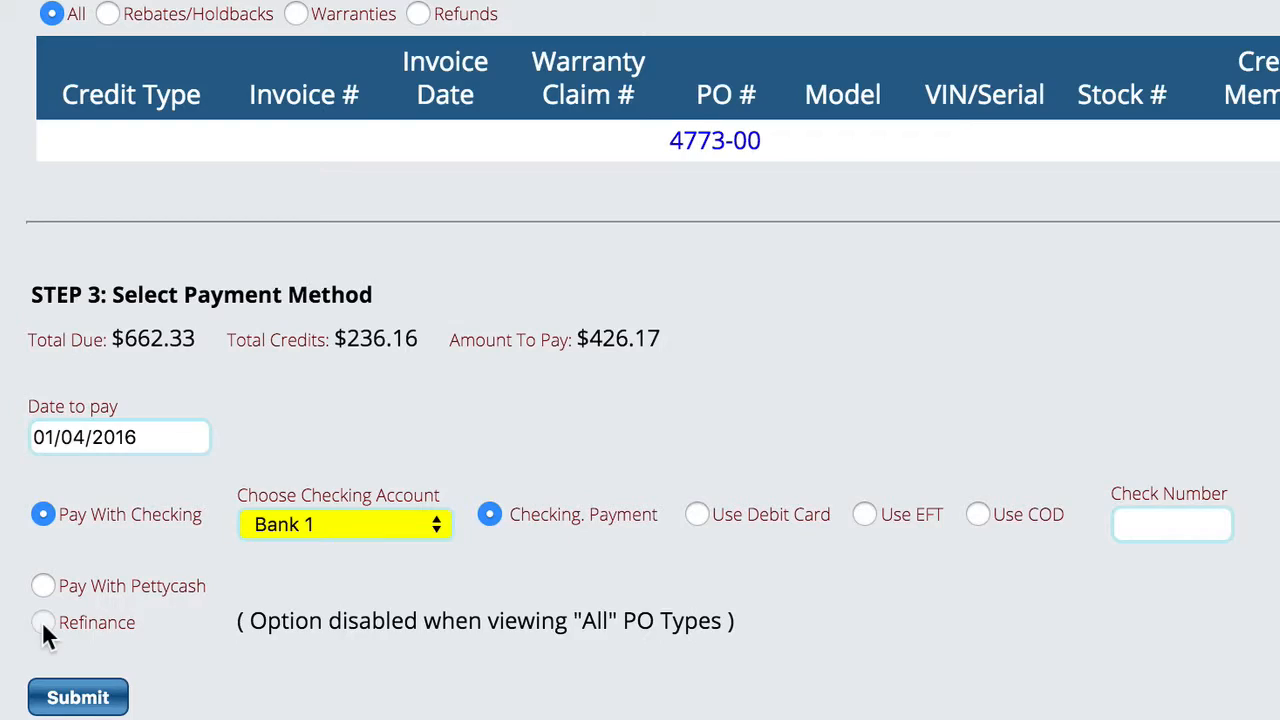
scroll(35, 359, "up", 15)
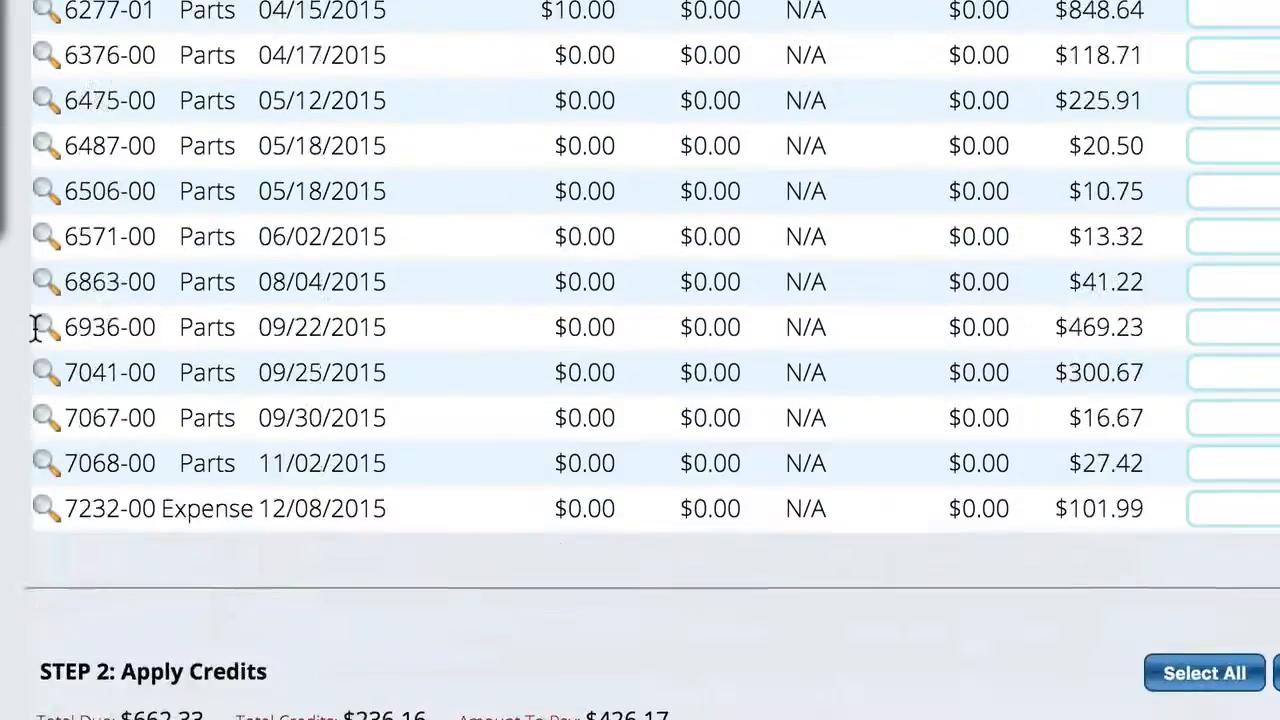
scroll(57, 132, "up", 3)
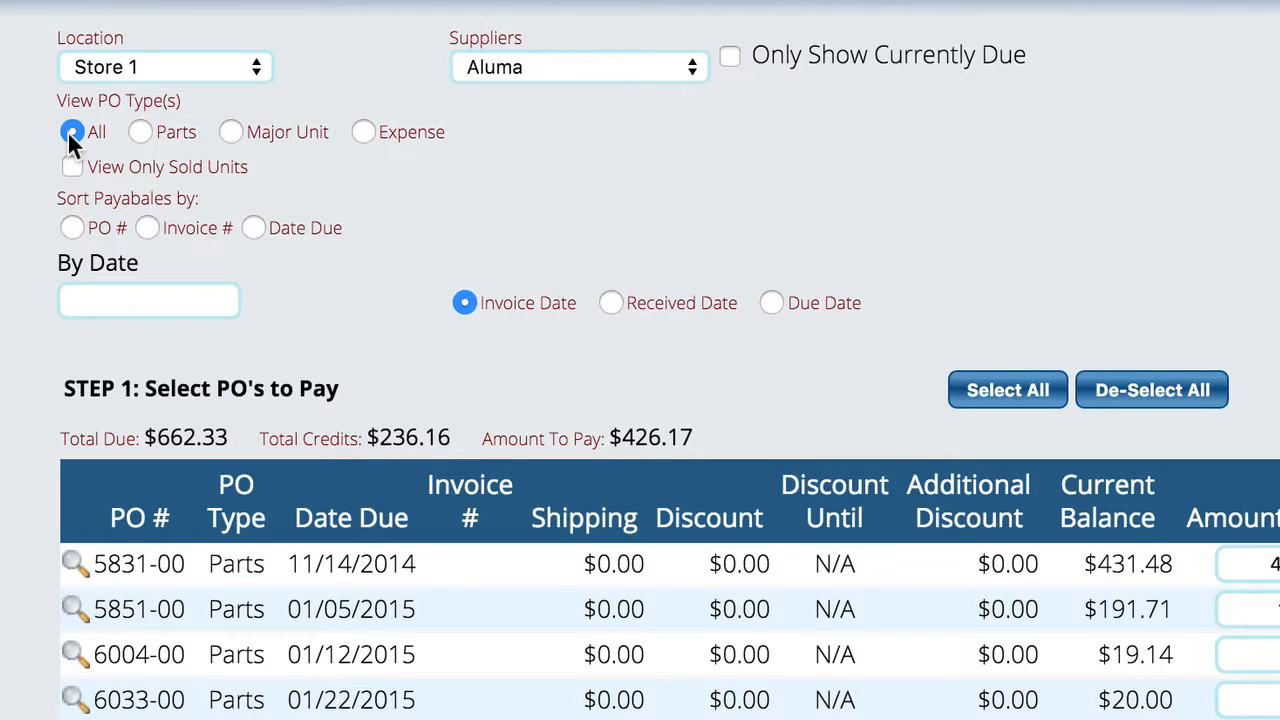
scroll(334, 386, "down", 15)
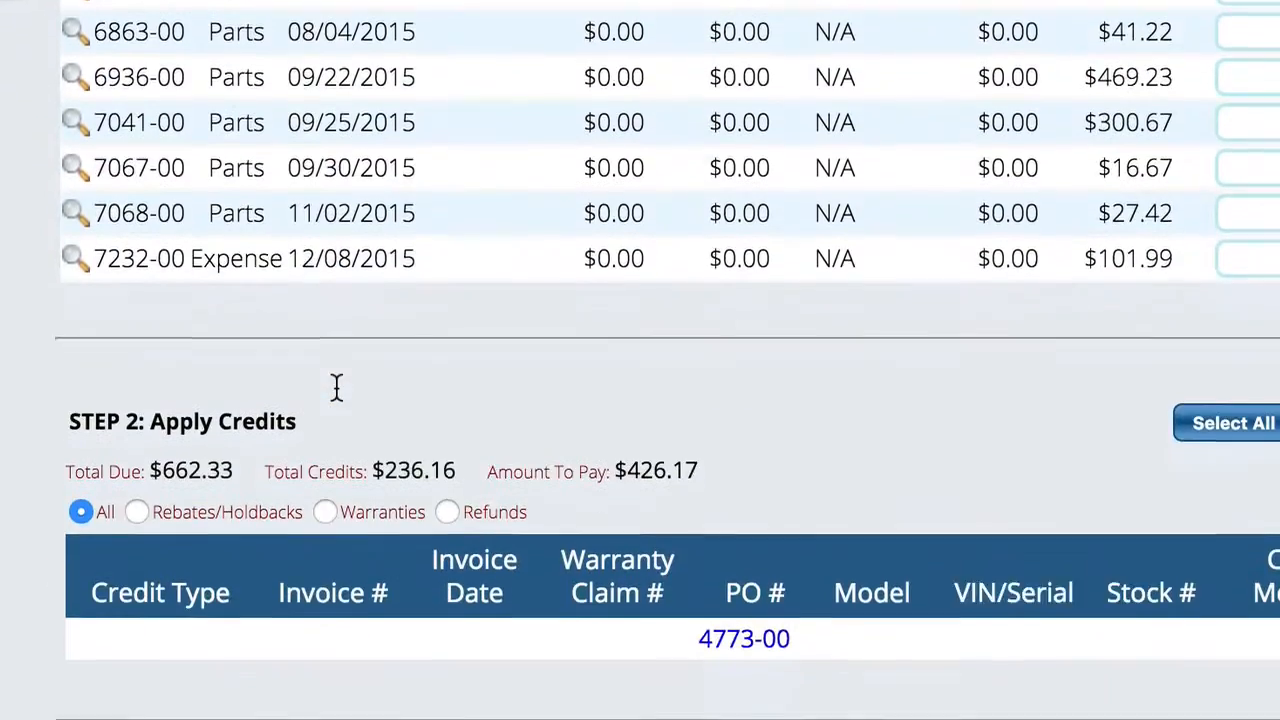
scroll(336, 388, "down", 10)
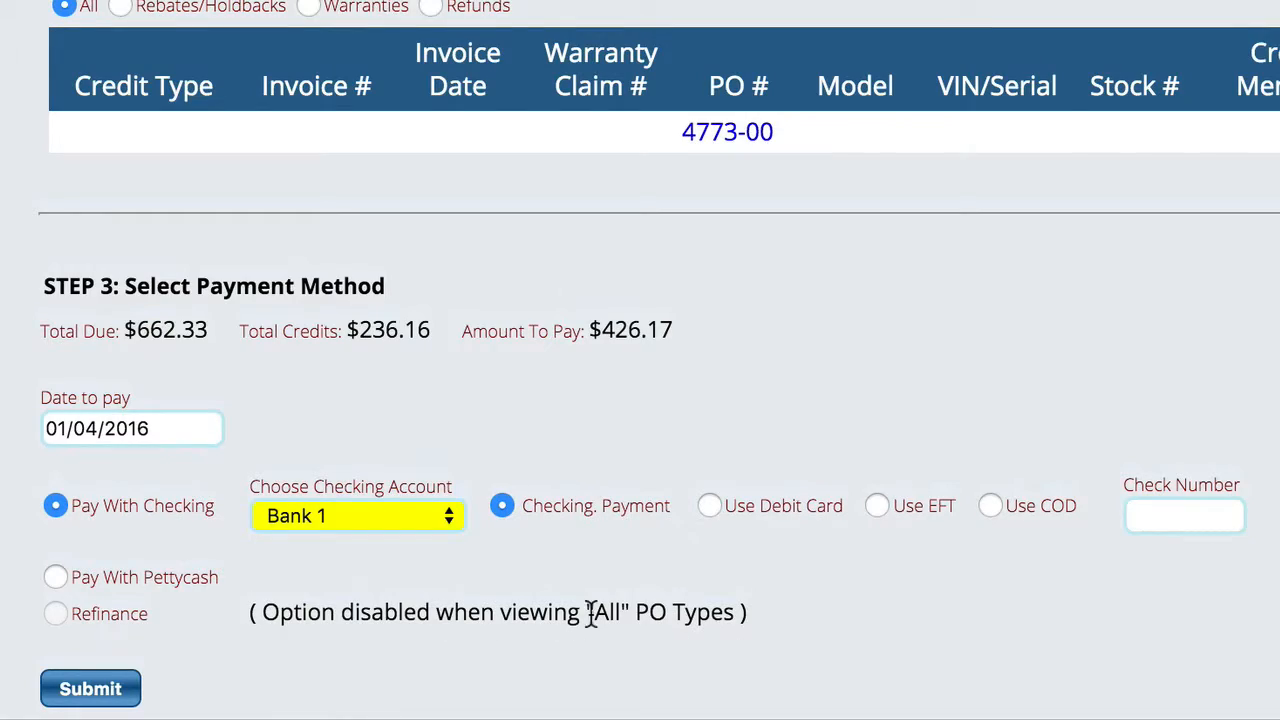
scroll(434, 569, "up", 20)
scroll(248, 190, "up", 2)
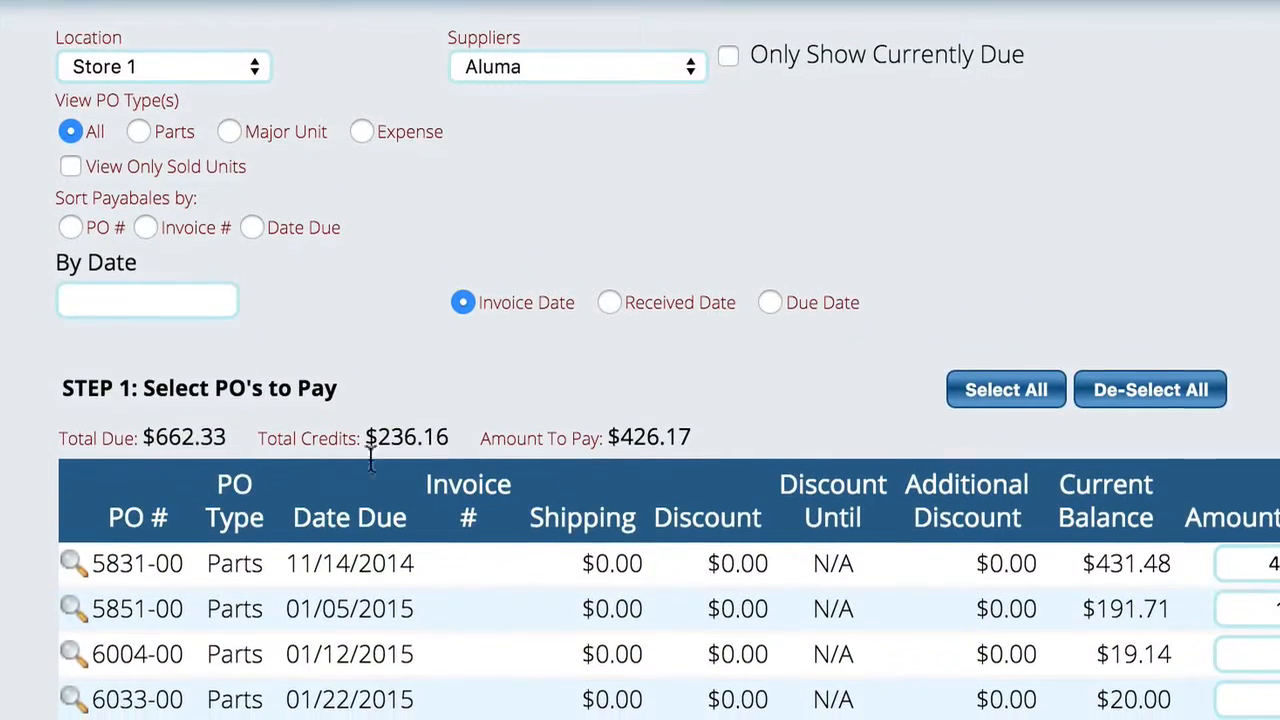
Filter the payables to Parts purchase orders and view the suppliers offered for refinancing without choosing one
left_click(139, 131)
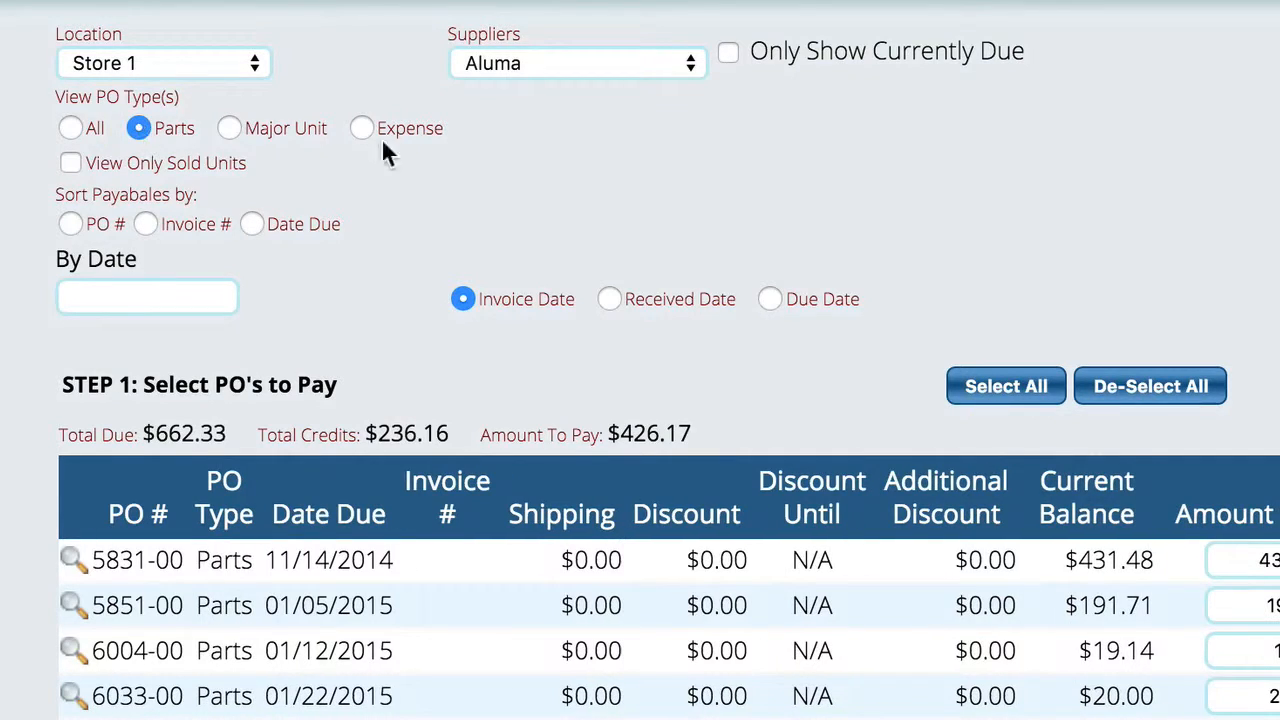
scroll(428, 548, "down", 15)
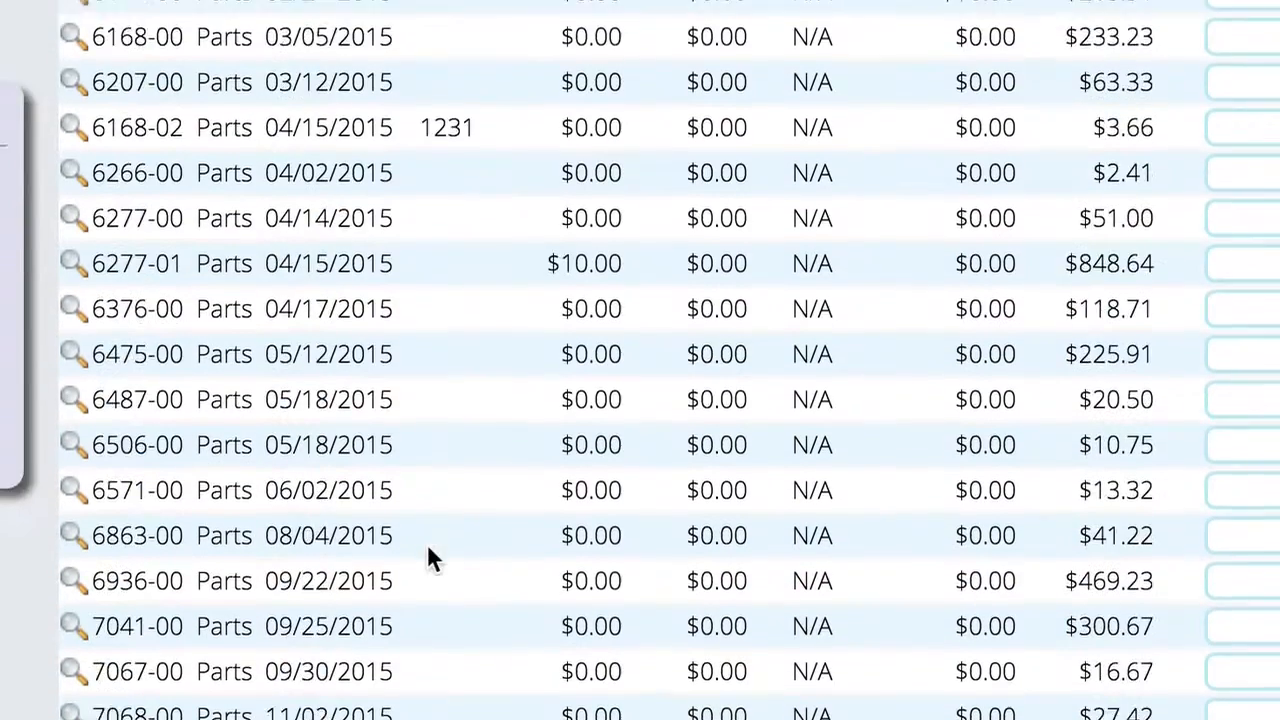
scroll(427, 543, "down", 5)
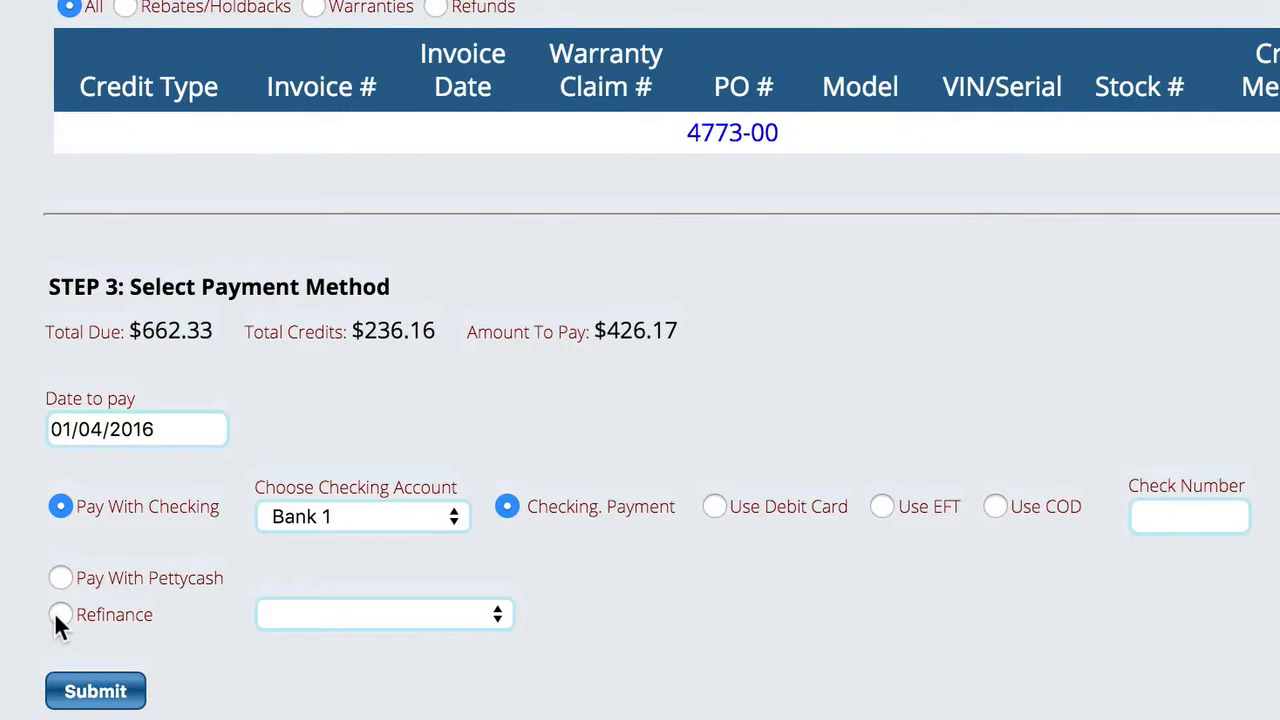
left_click(300, 612)
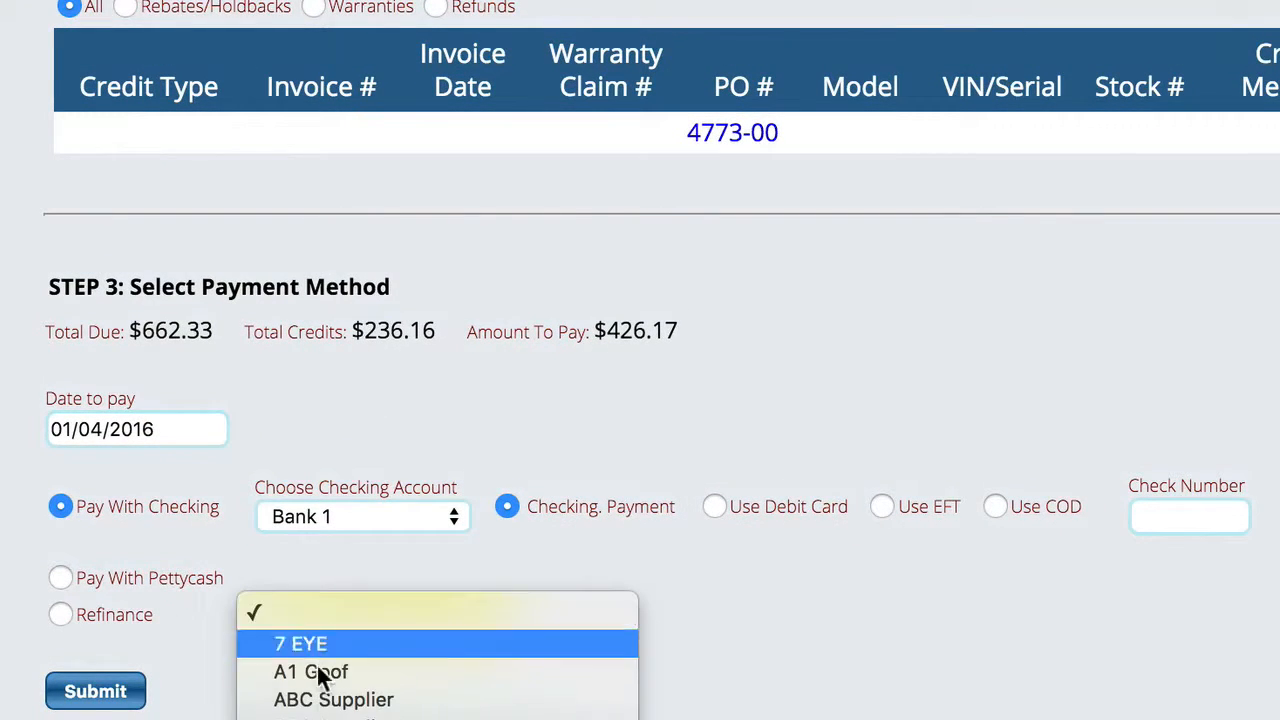
left_click(992, 634)
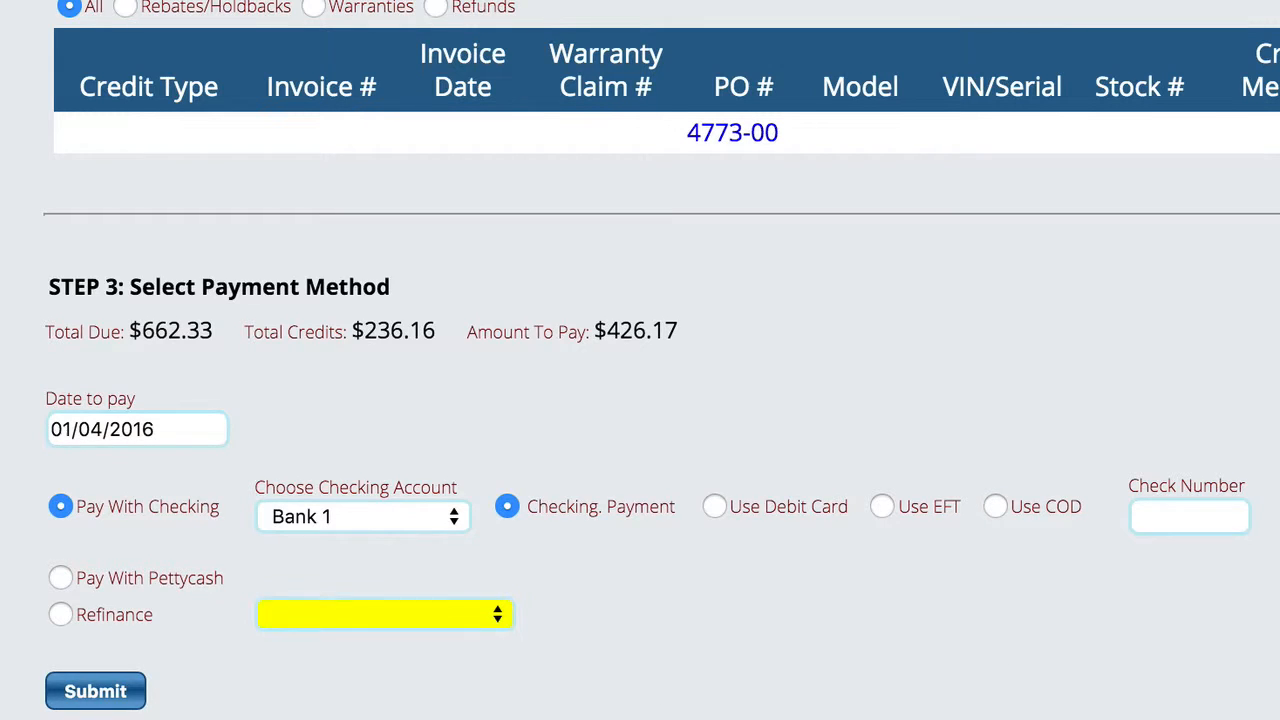
Submit the Aluma payment as a checking payment from Bank 1 dated 01/04/2016
scroll(968, 520, "up", 1)
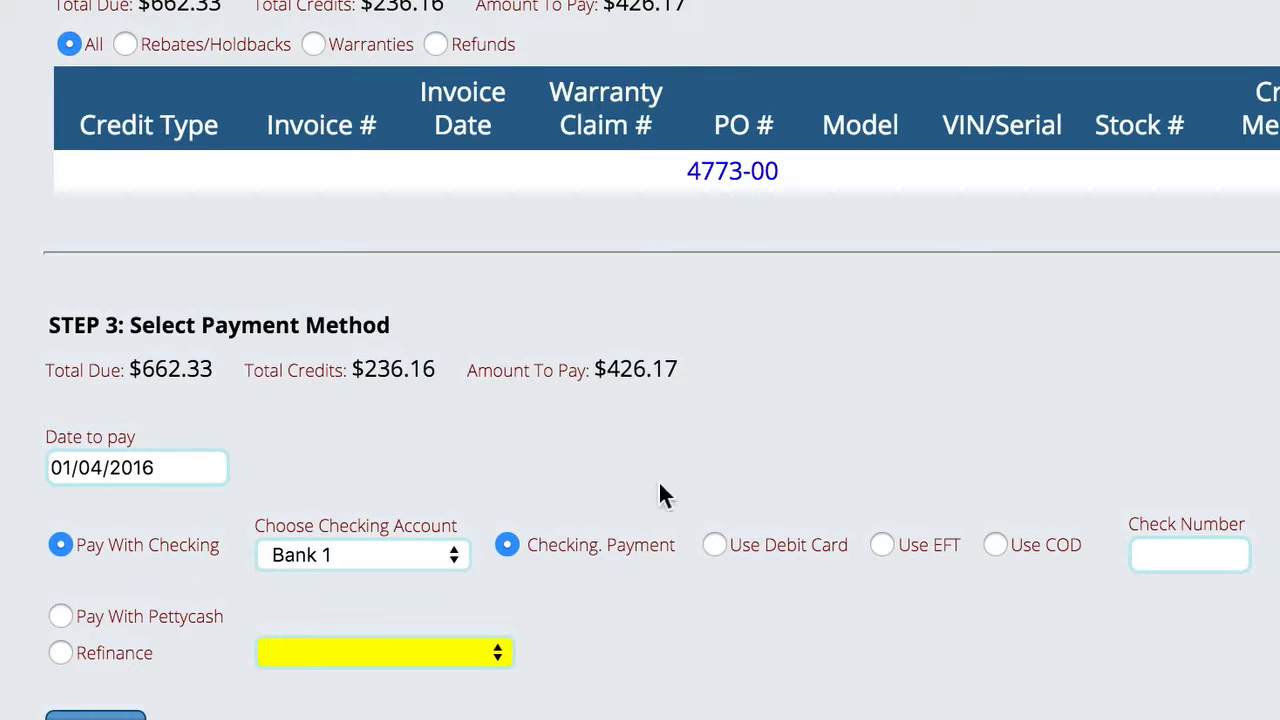
scroll(600, 610, "down", 1)
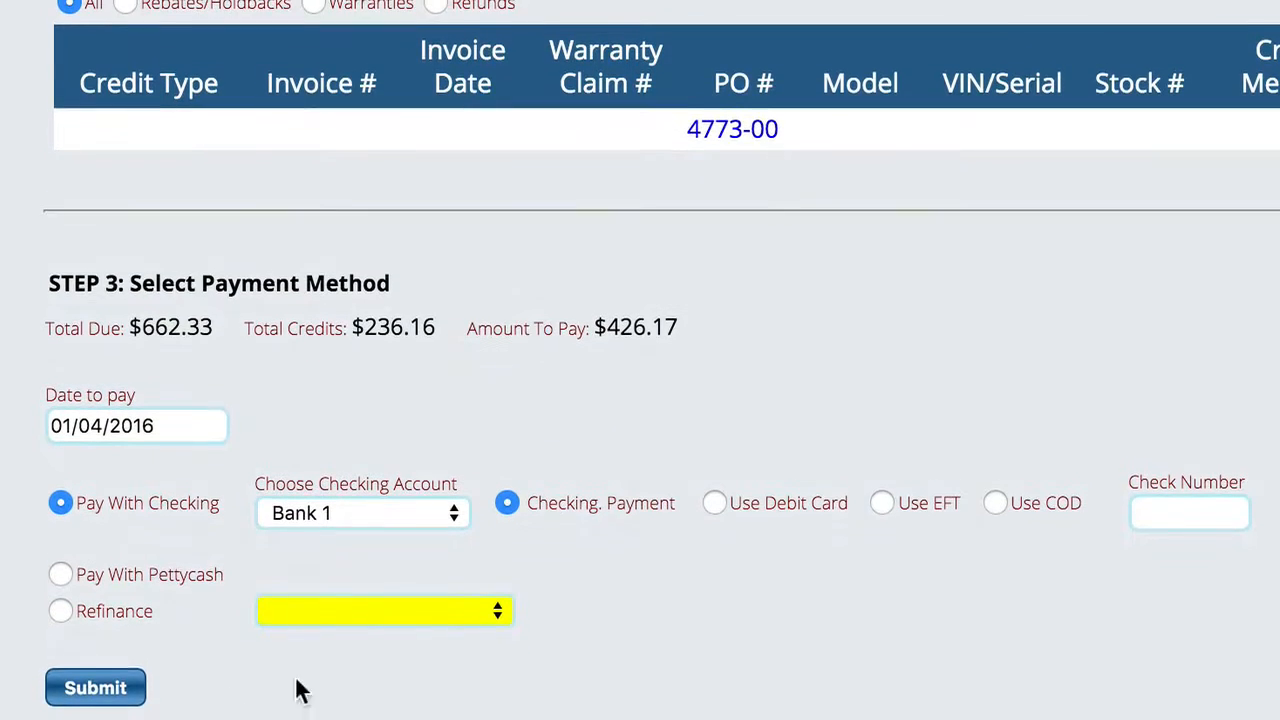
left_click(96, 692)
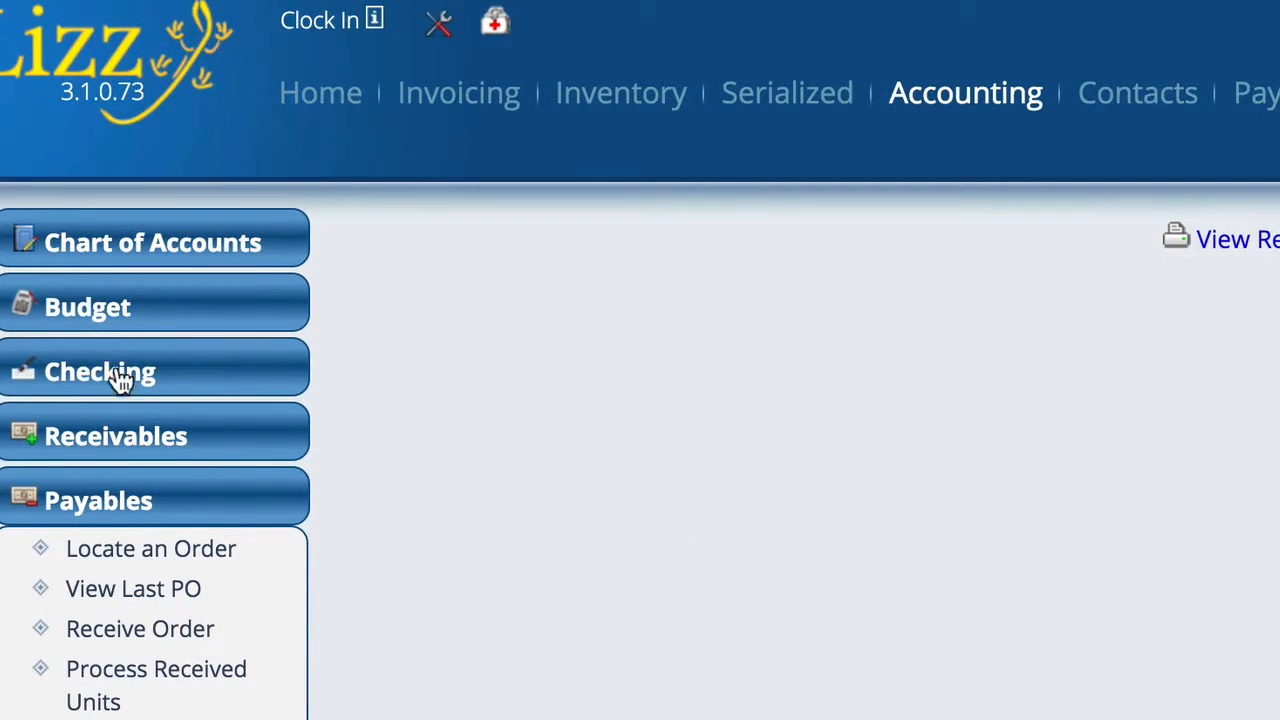
Open the Aluma transaction in the checking register and examine the check's account breakdown and payable payments
left_click(90, 383)
left_click(126, 431)
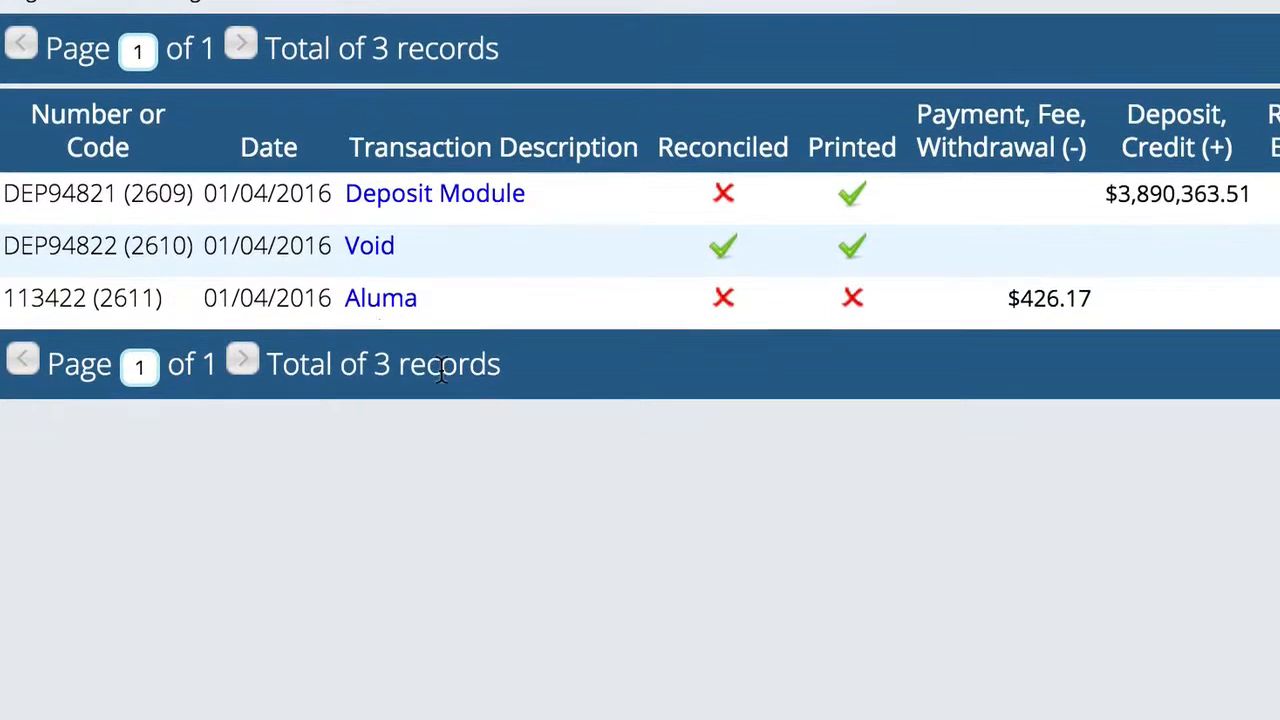
left_click(386, 314)
scroll(680, 323, "down", 7)
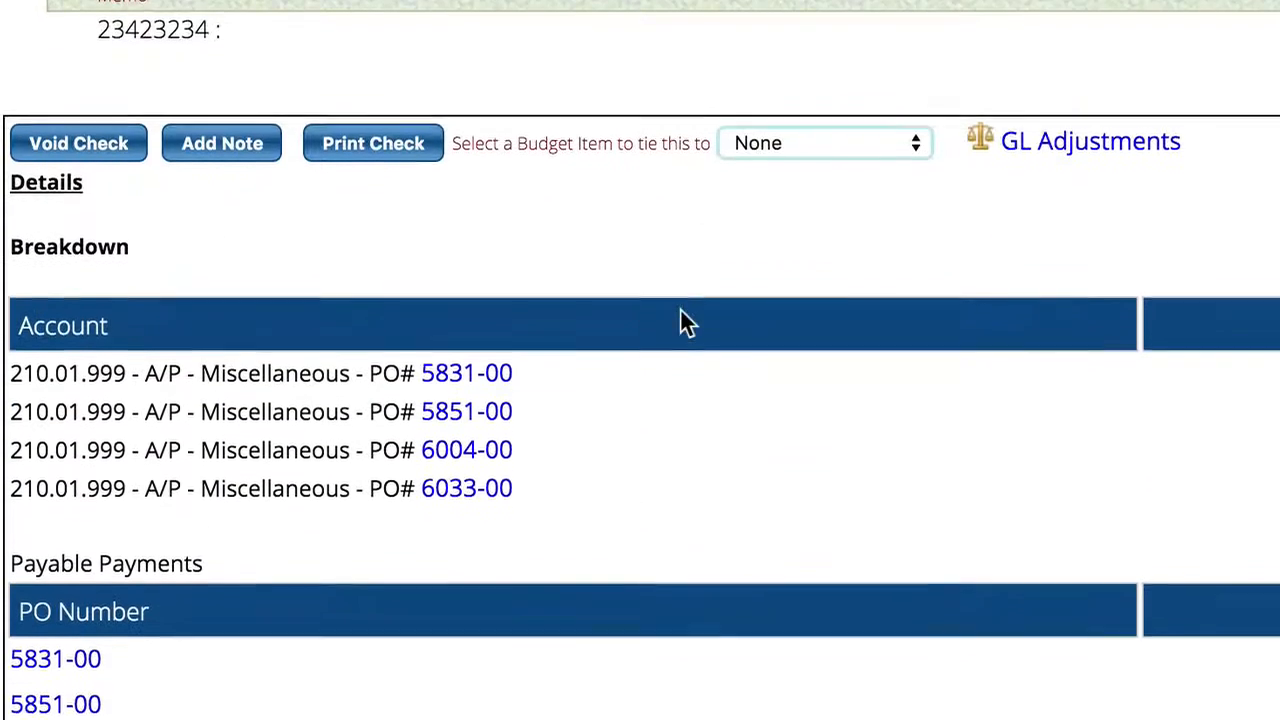
scroll(680, 310, "down", 1)
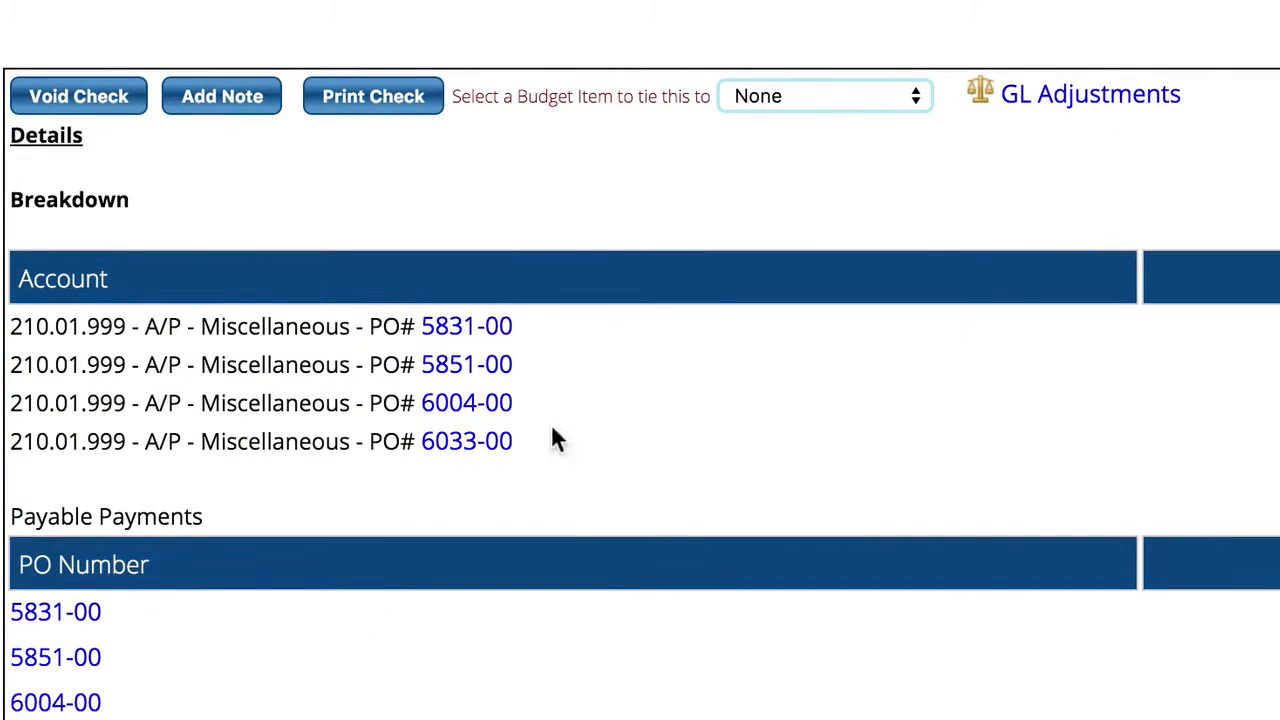
scroll(775, 385, "down", 3)
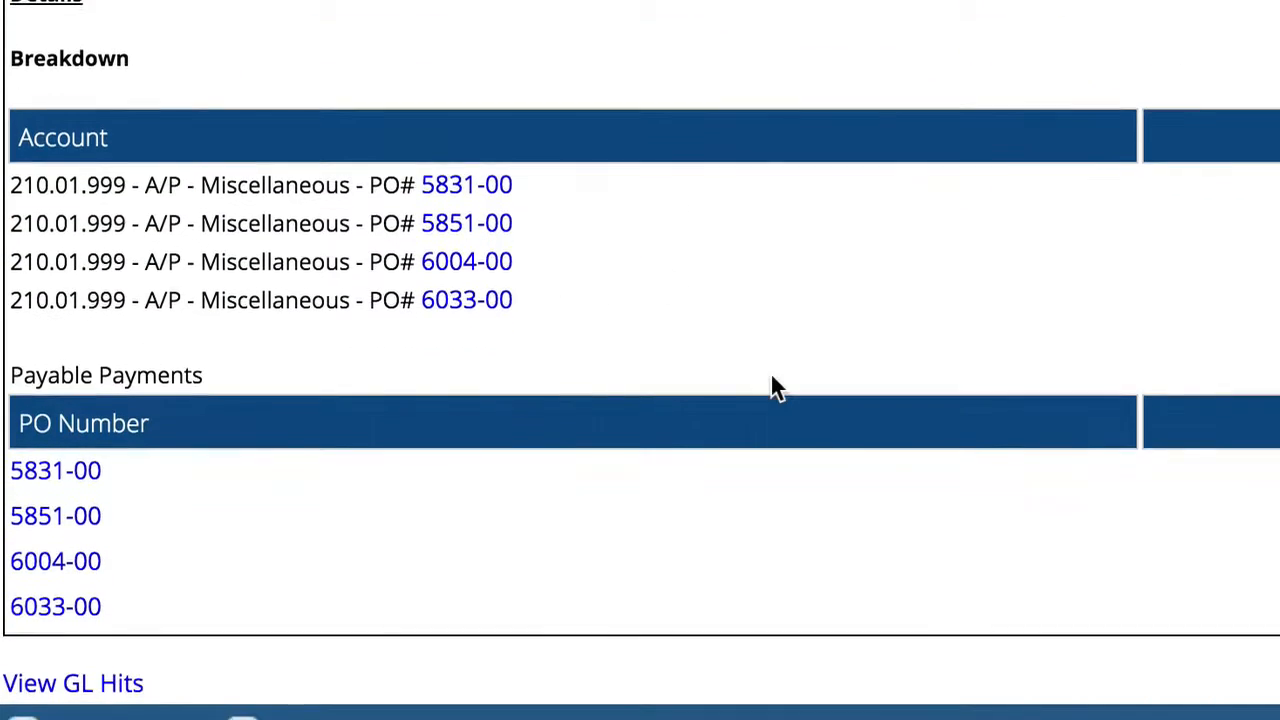
scroll(775, 385, "up", 1)
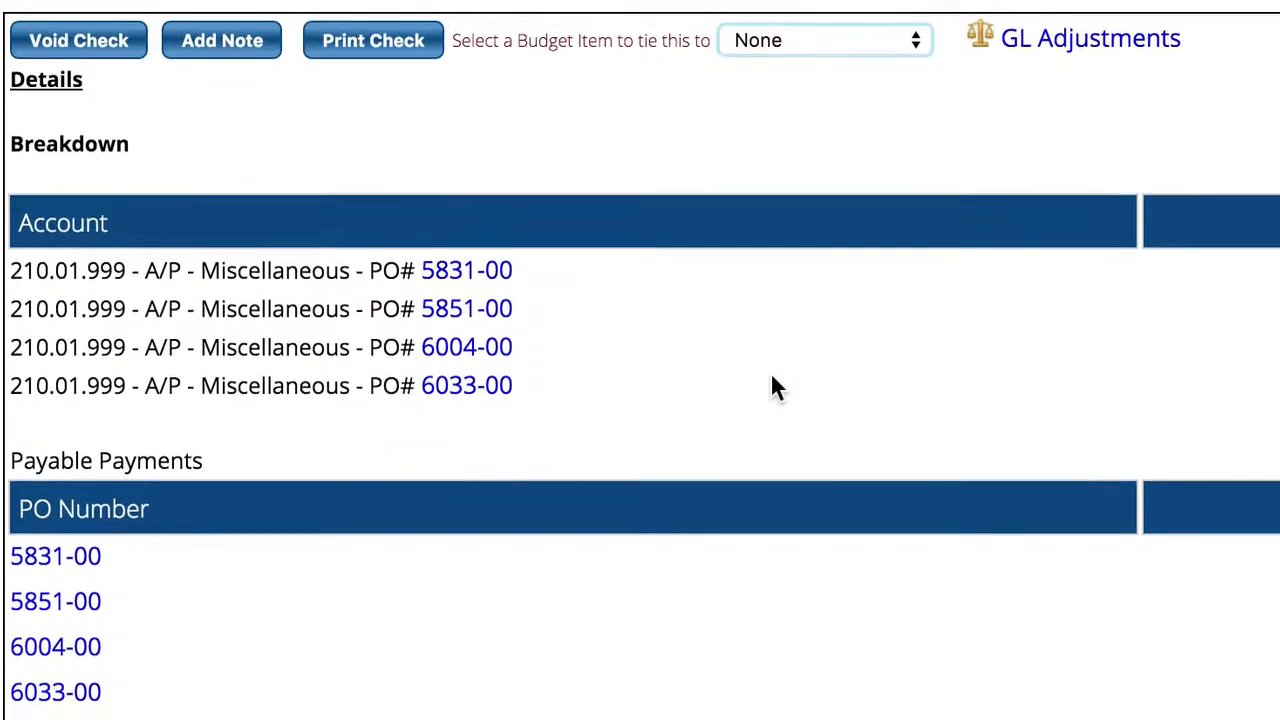